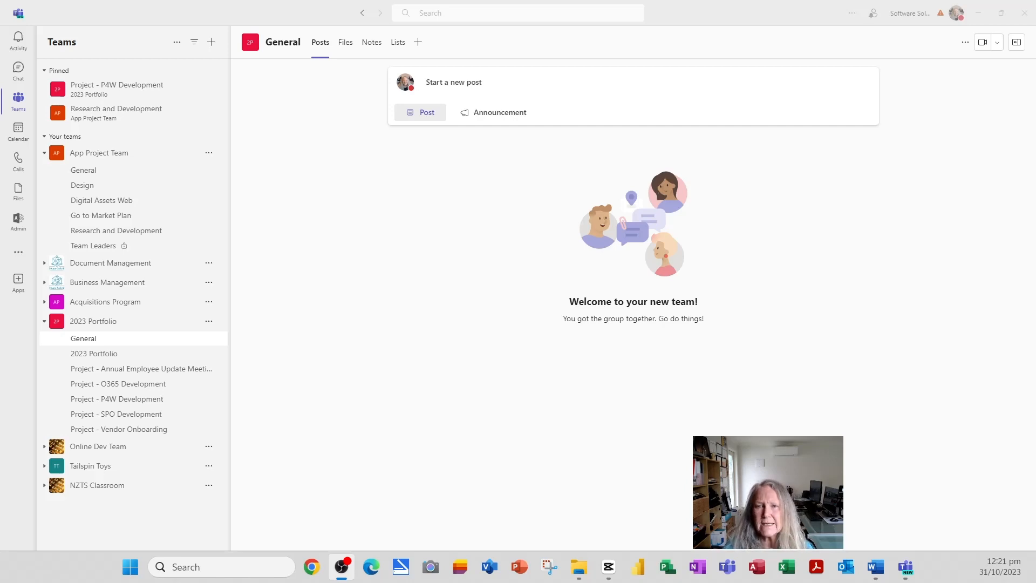
- View the General channel's notes, return to its posts, and search the apps available in a new post for "poll"
click(372, 46)
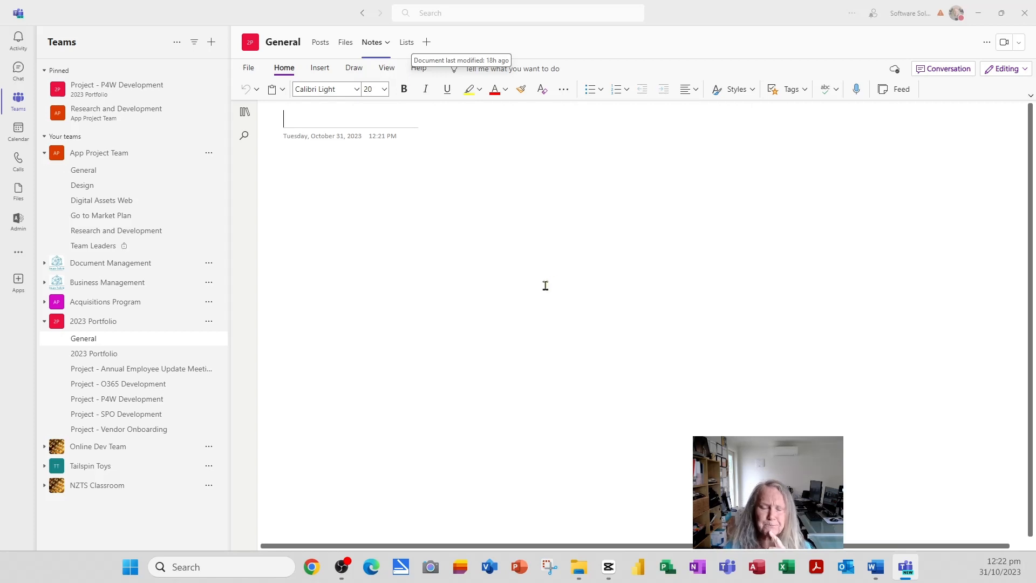
click(321, 43)
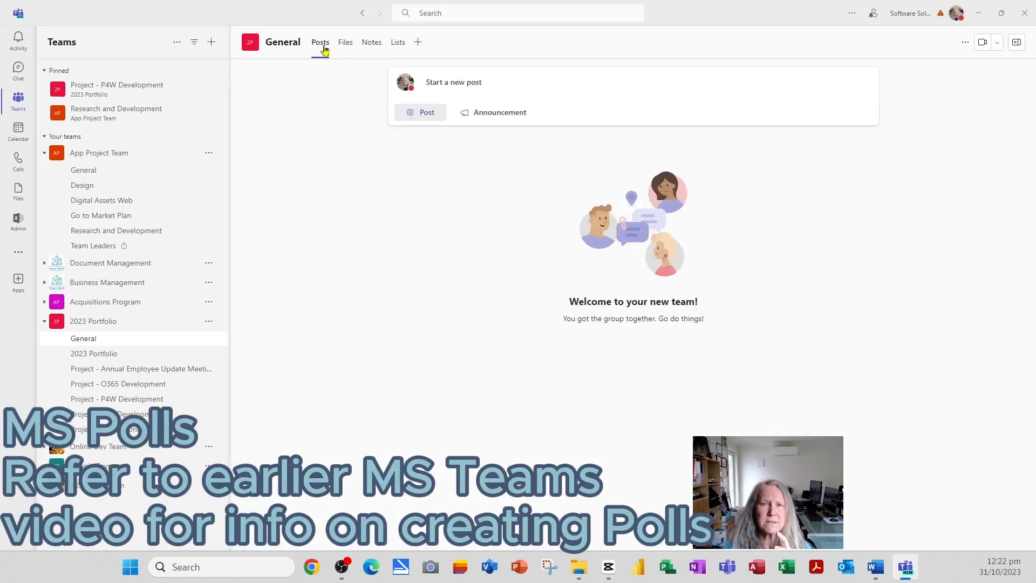
click(467, 83)
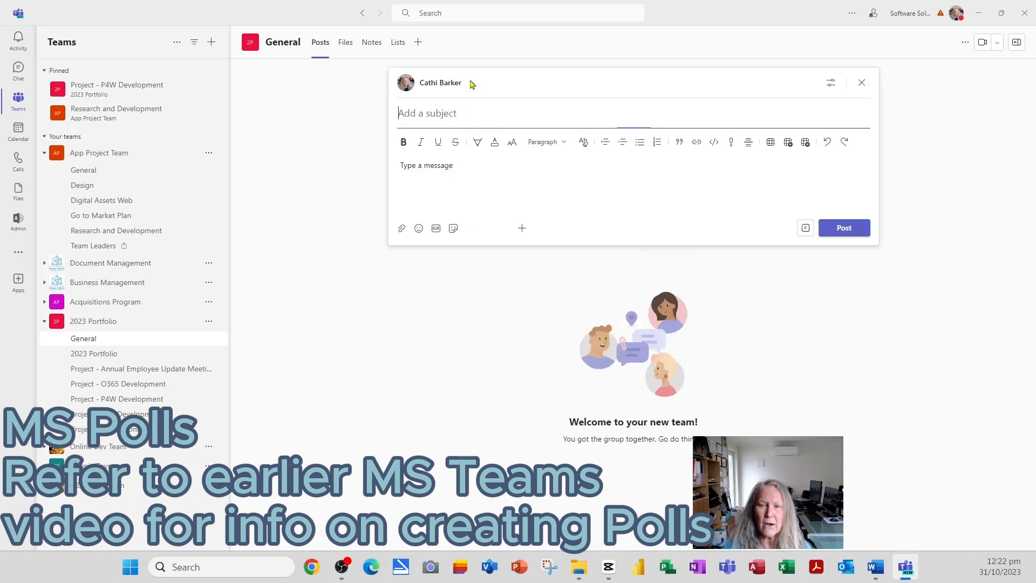
click(522, 228)
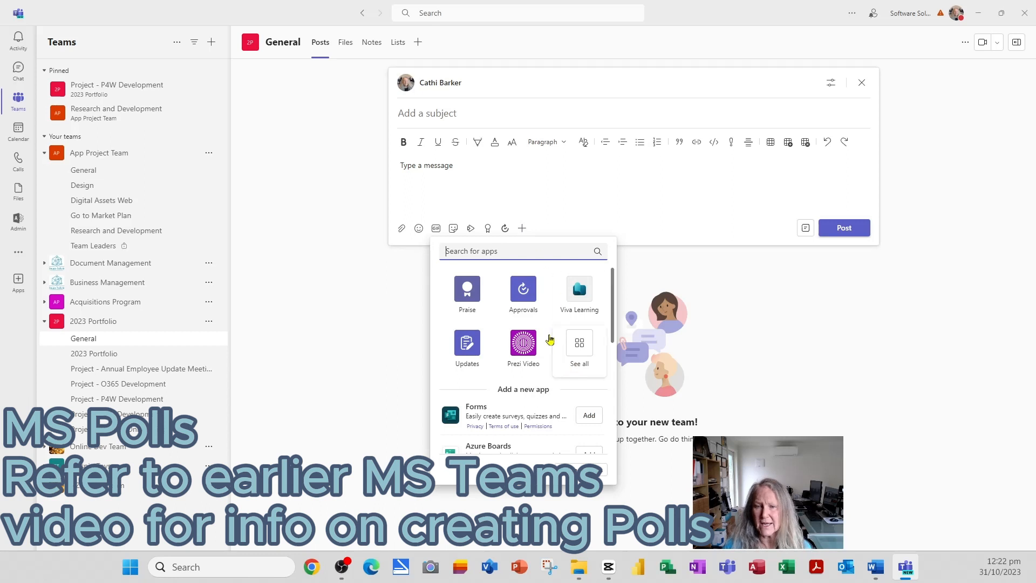
text(poll)
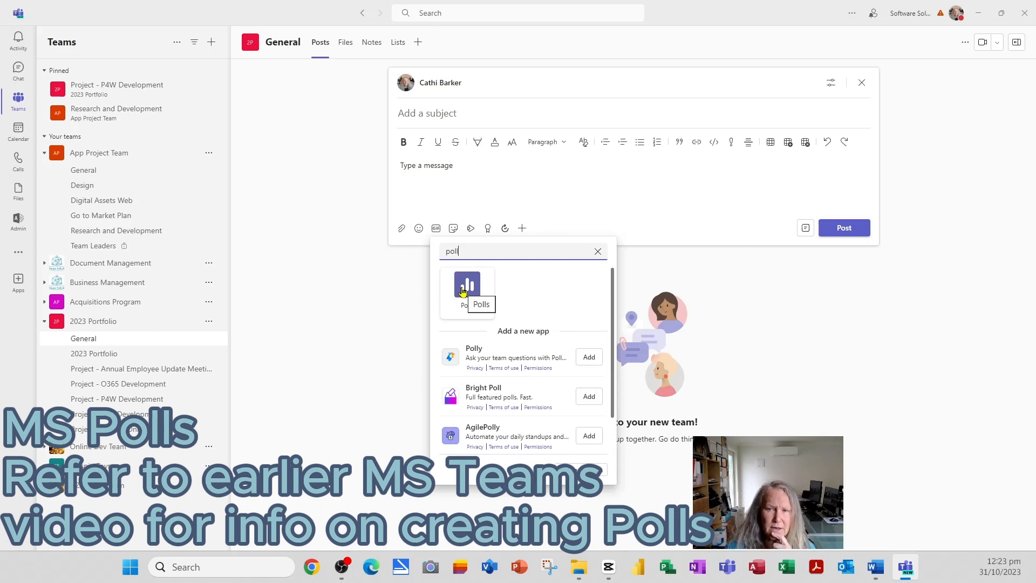
click(326, 268)
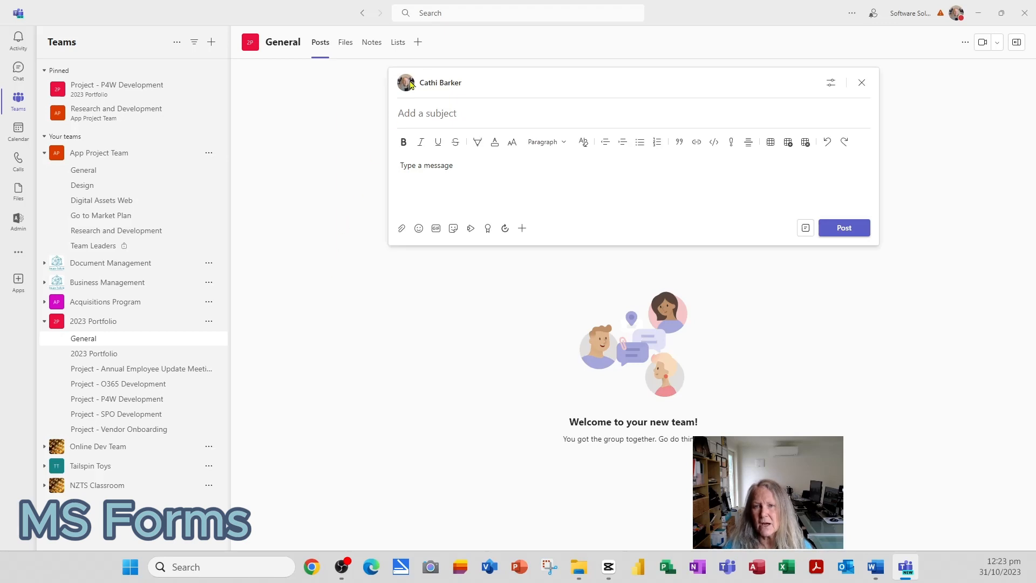
- Add a Forms tab to the General channel with a new shared form named "Project Survey Application"
click(419, 45)
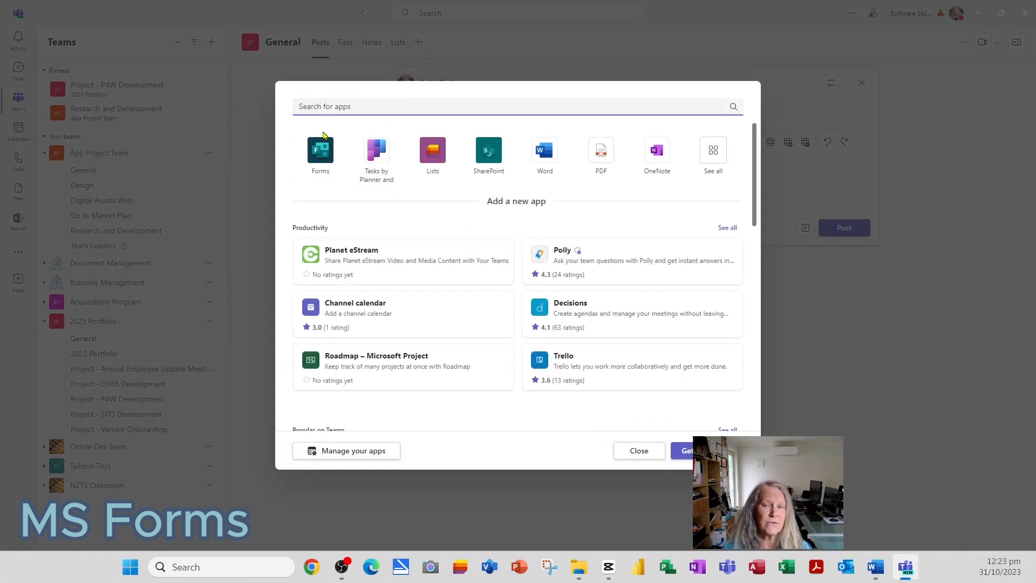
click(323, 155)
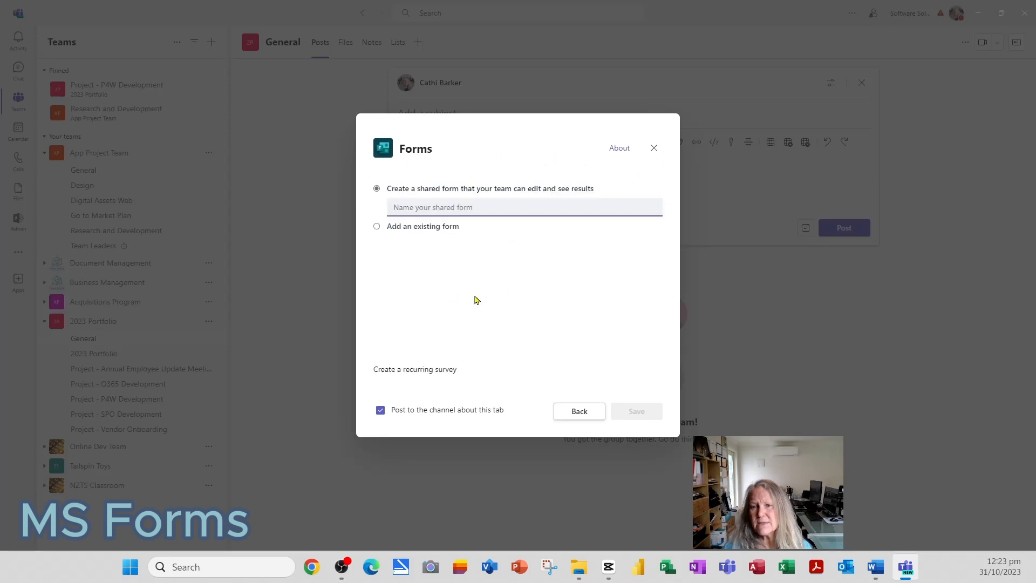
click(417, 207)
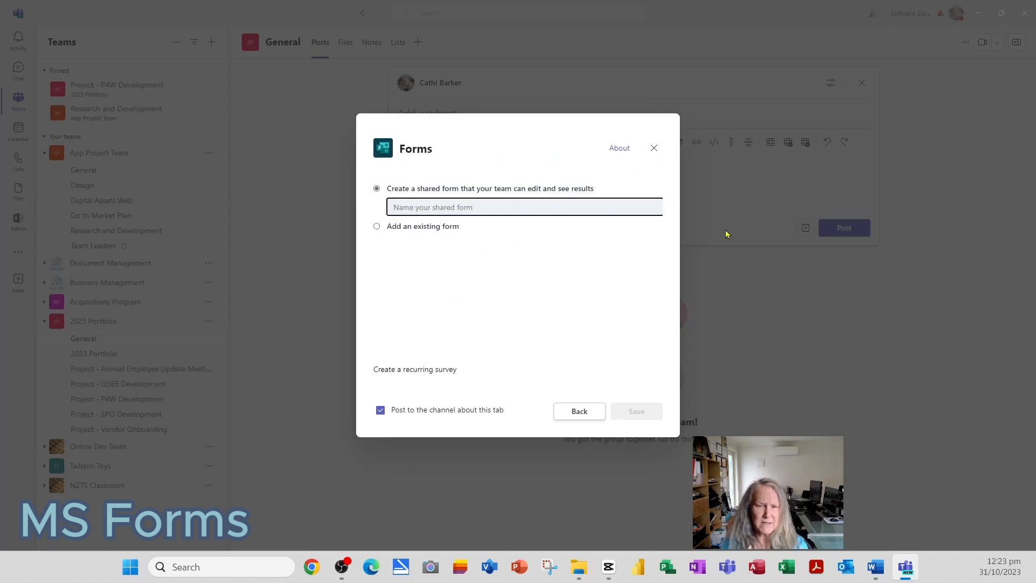
text(Projec)
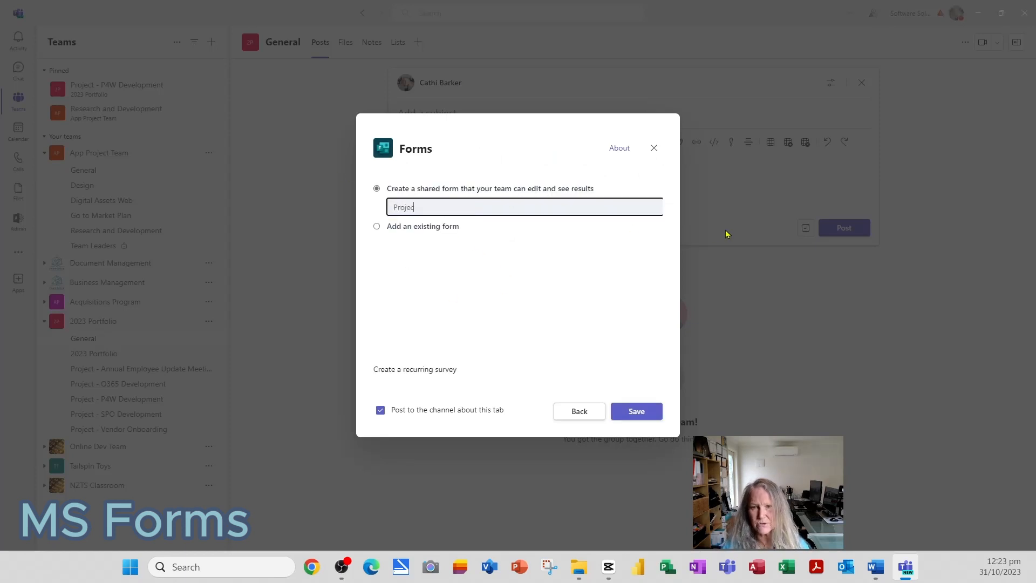
text(t Survey )
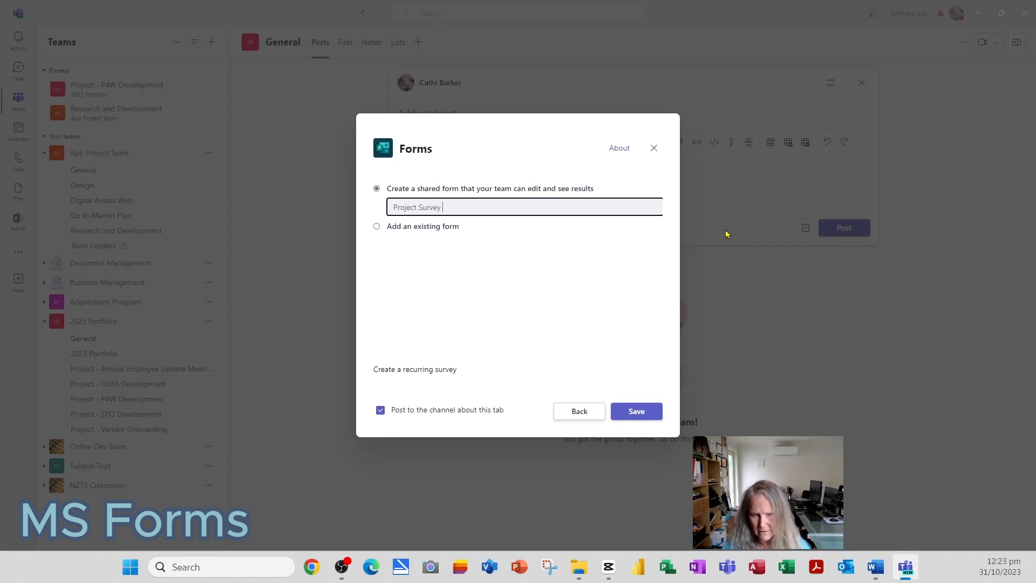
text(Application)
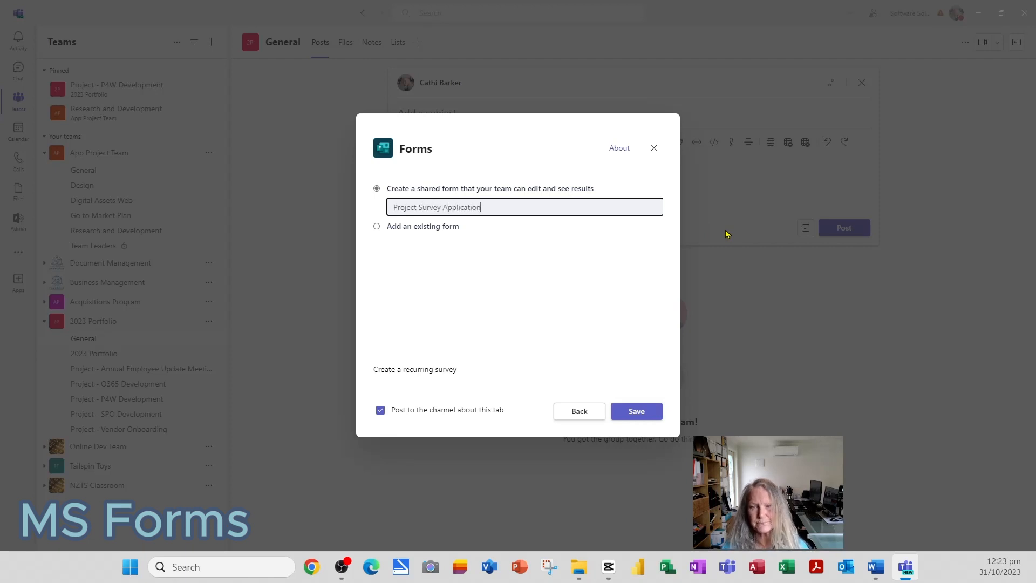
click(637, 416)
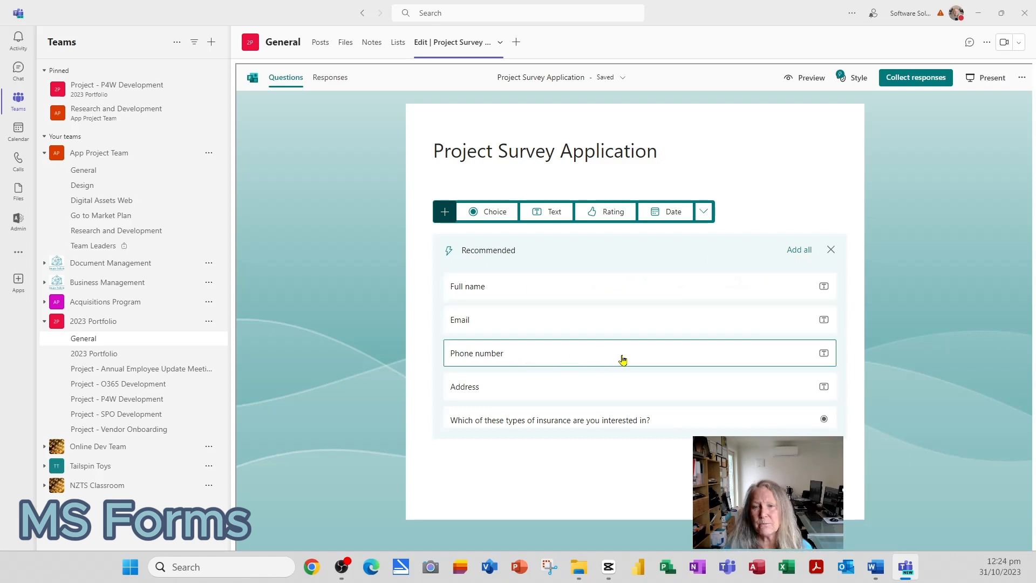
- Add all the recommended questions to the Project Survey Application form
click(801, 251)
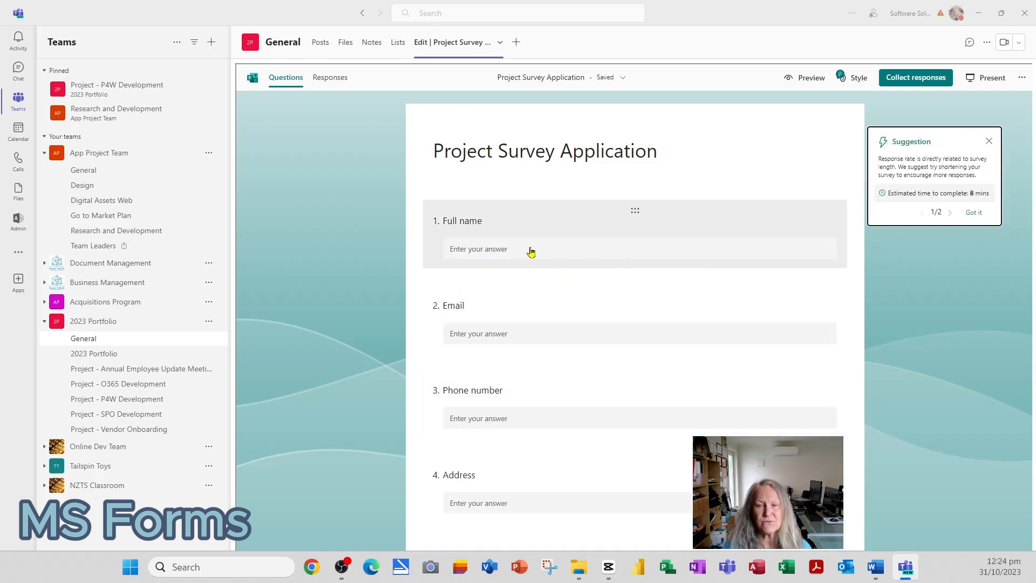
scroll(561, 353, down, 2)
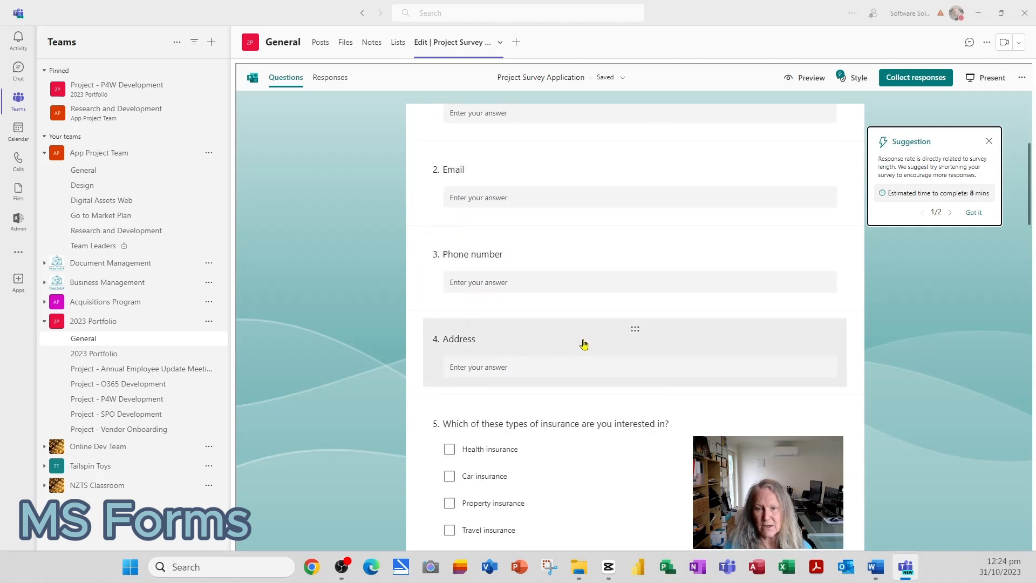
scroll(583, 345, down, 3)
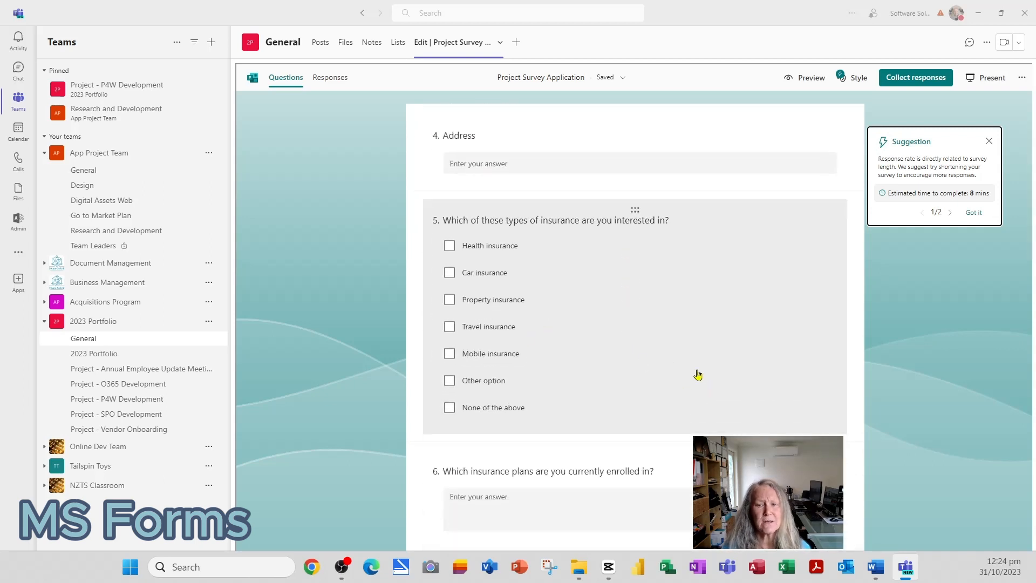
- Delete the two insurance questions and the Age question from the form
click(663, 339)
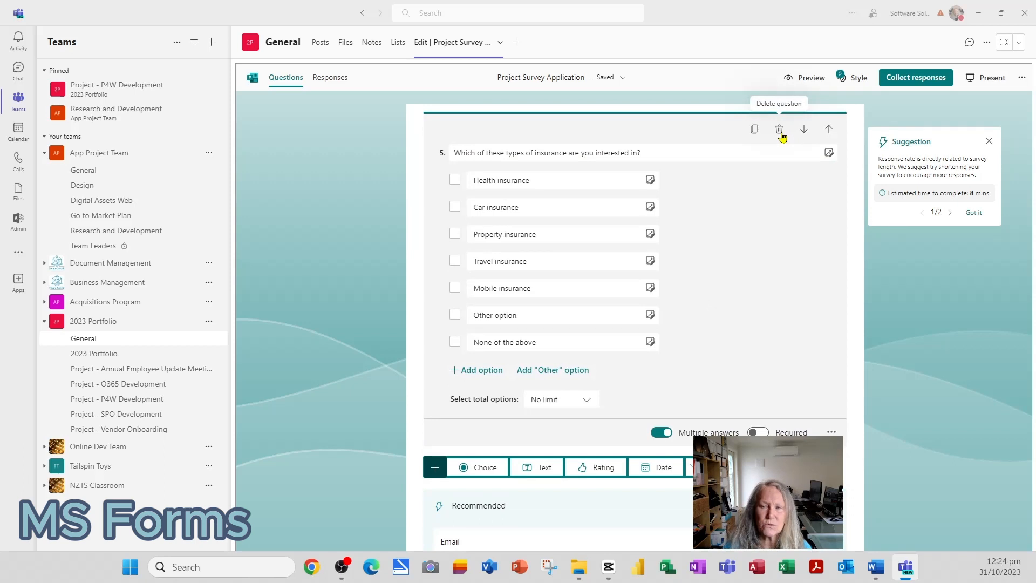
click(780, 134)
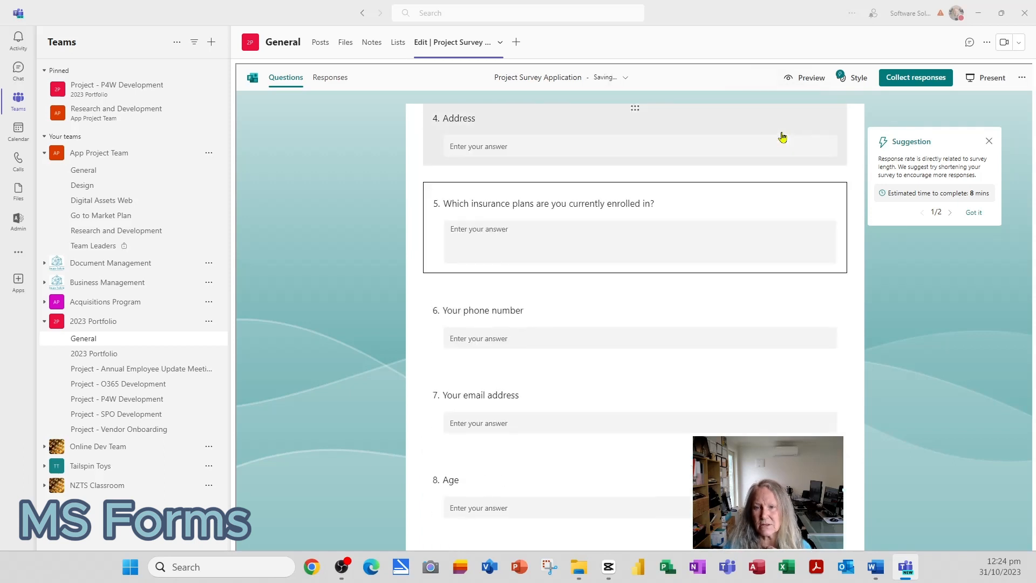
click(637, 234)
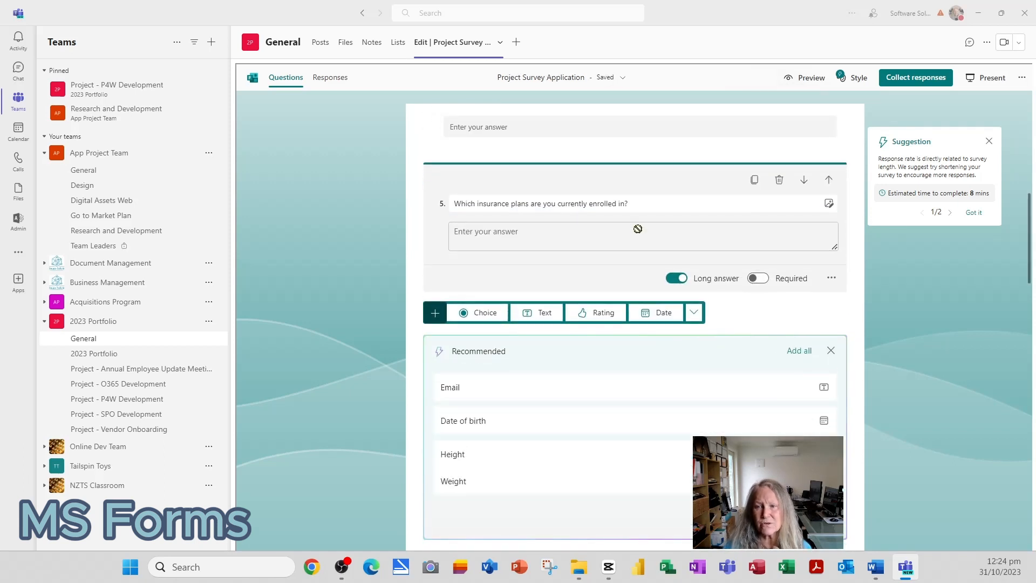
click(778, 183)
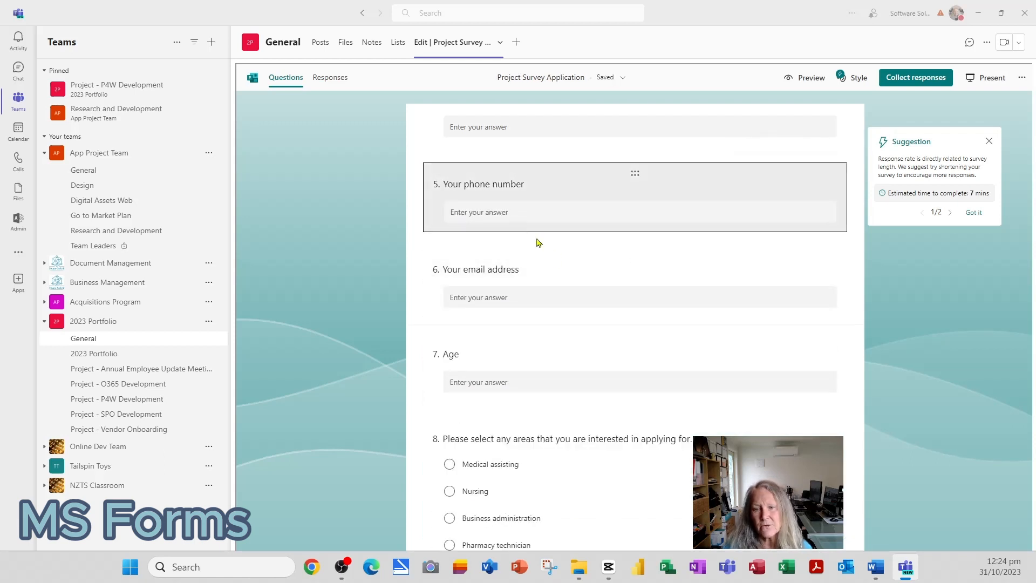
scroll(537, 381, down, 1)
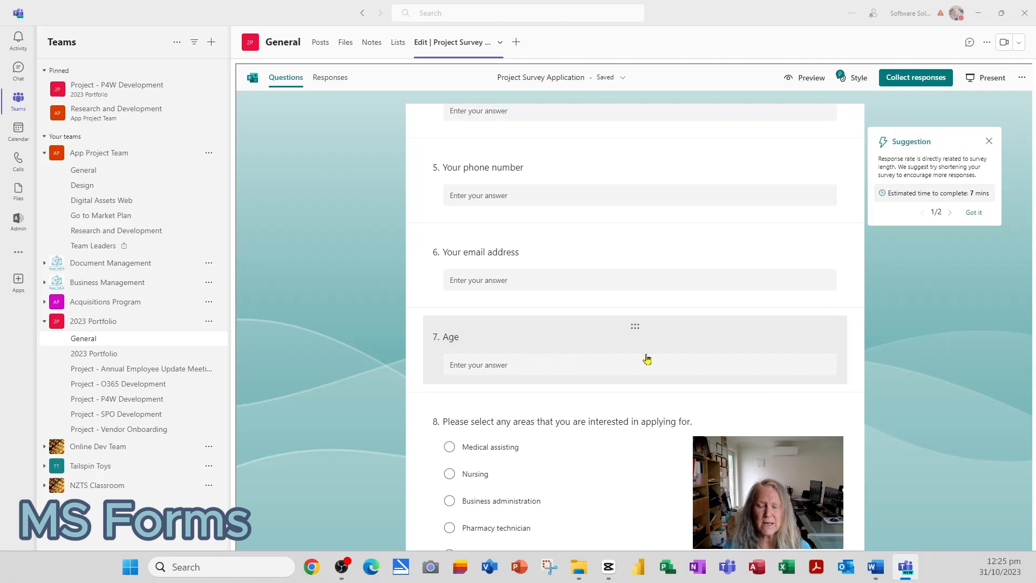
click(647, 359)
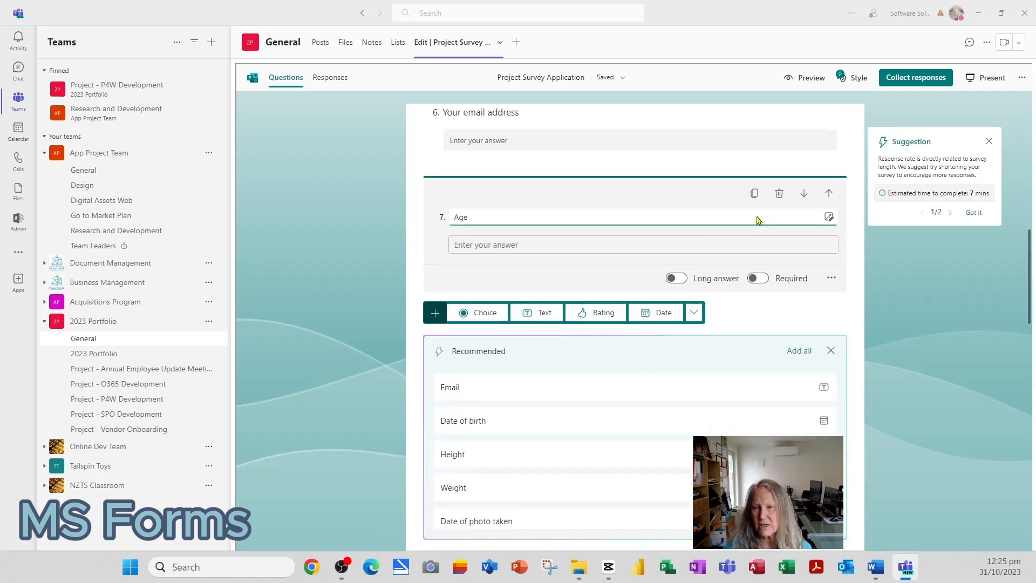
click(778, 195)
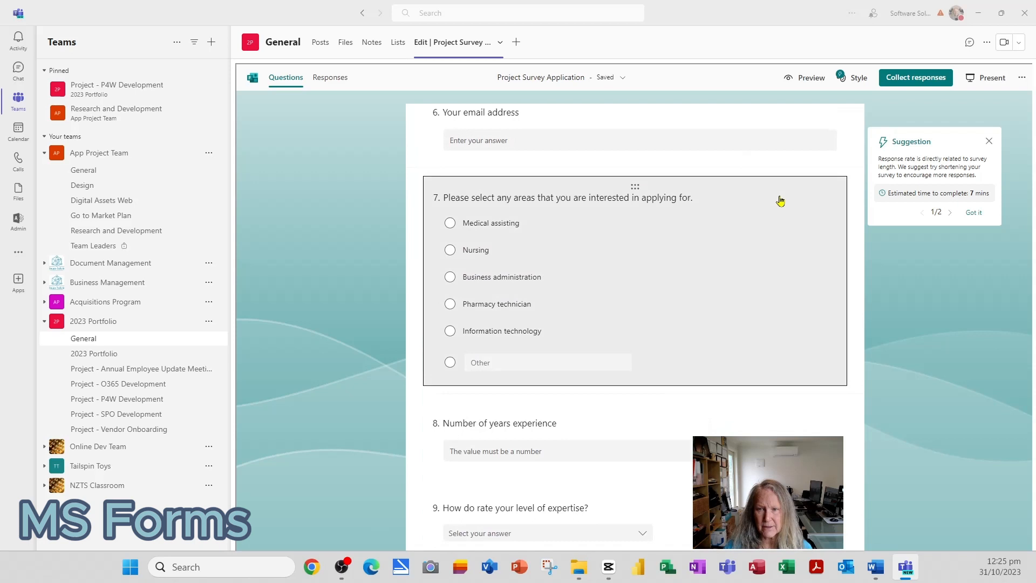
- Insert a choice question after "Your email address" that asks "What age bracket do you fall into?"
scroll(555, 264, up, 1)
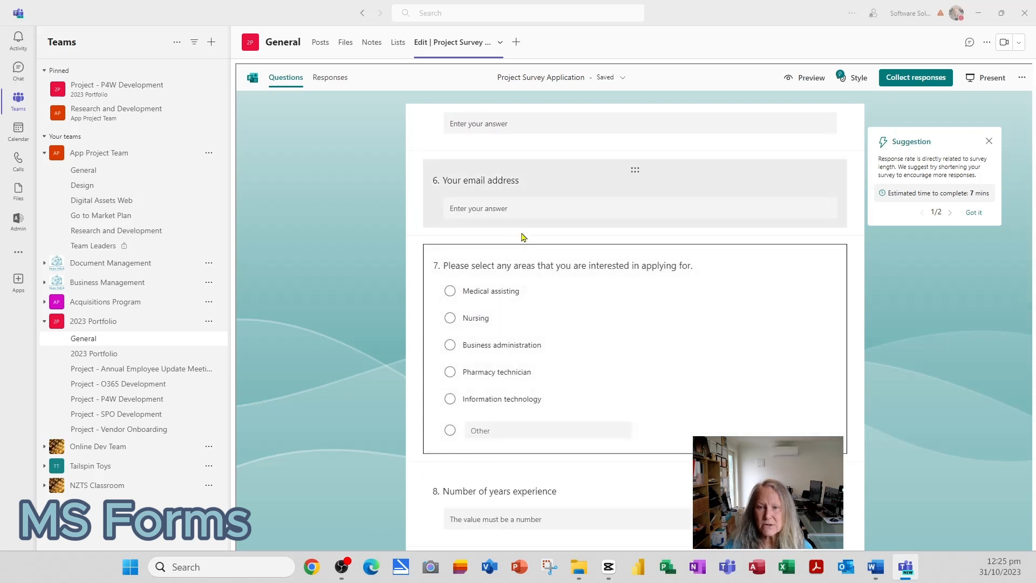
click(531, 241)
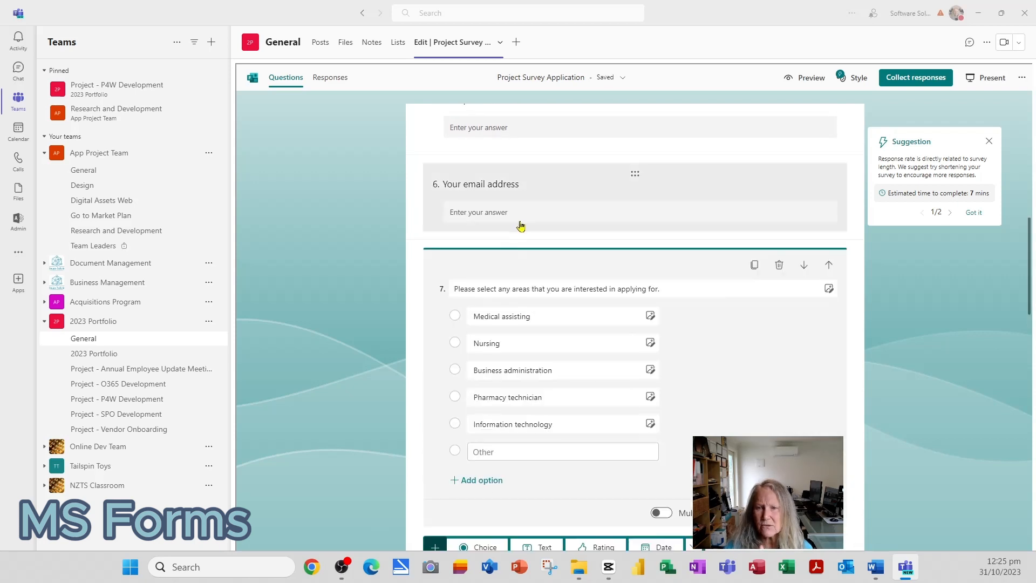
click(521, 223)
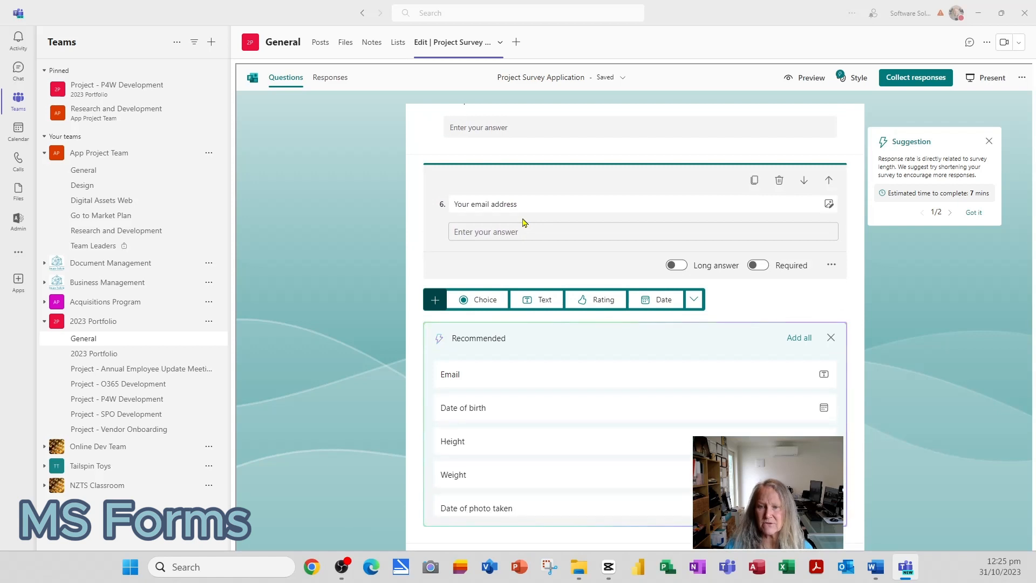
click(480, 300)
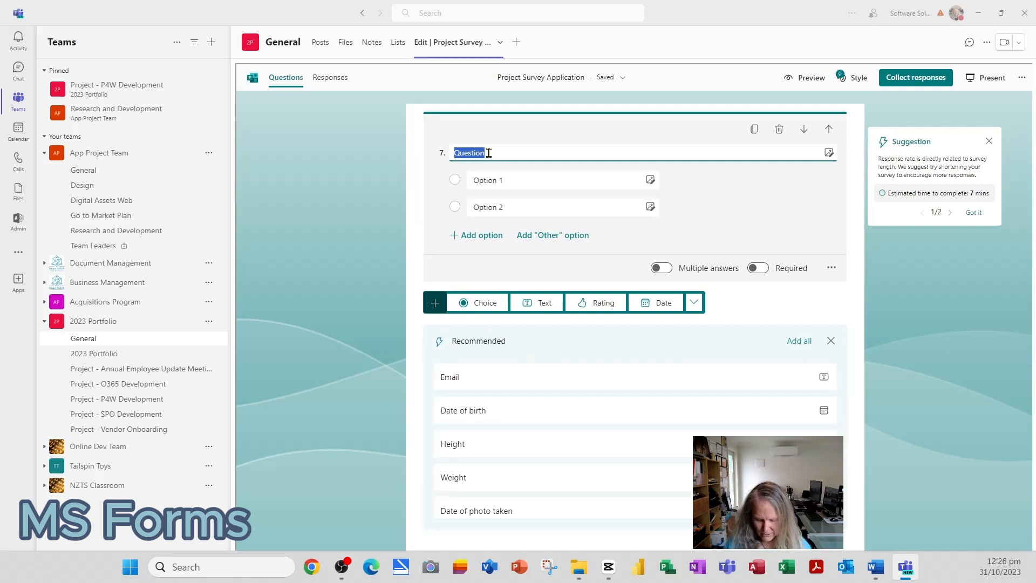
text(What age b)
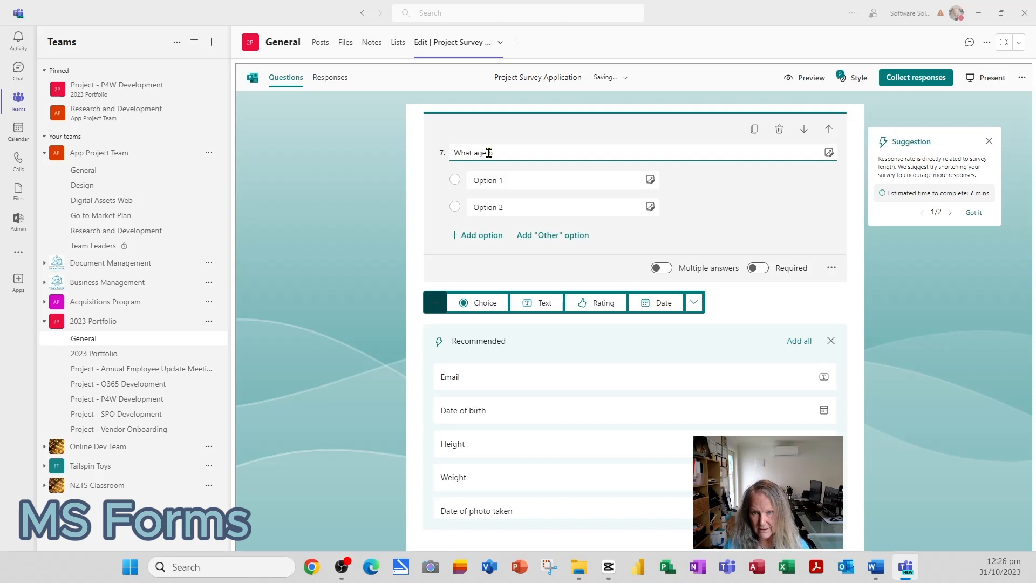
text(rac)
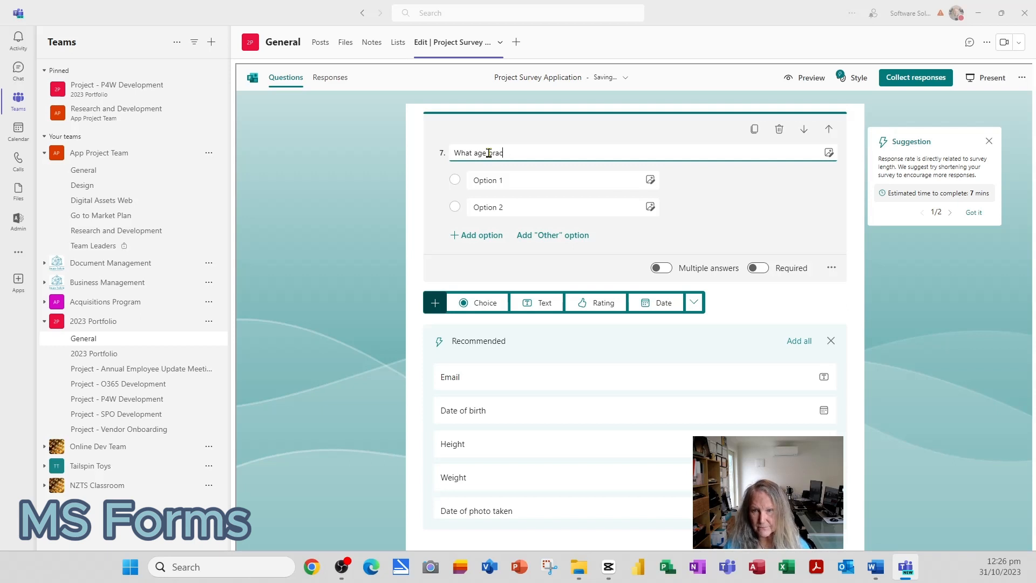
text(ket do you fal)
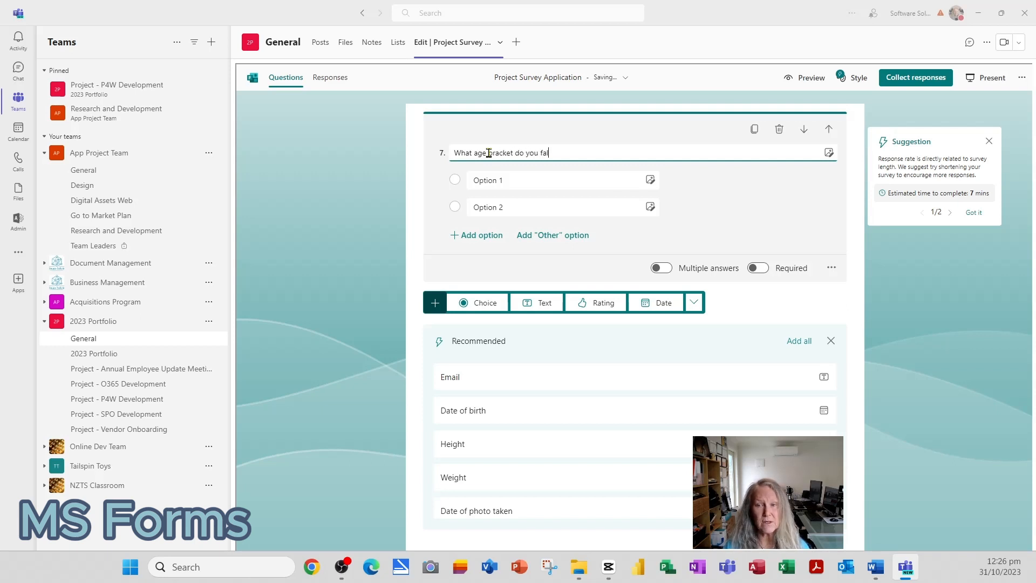
text(l into?)
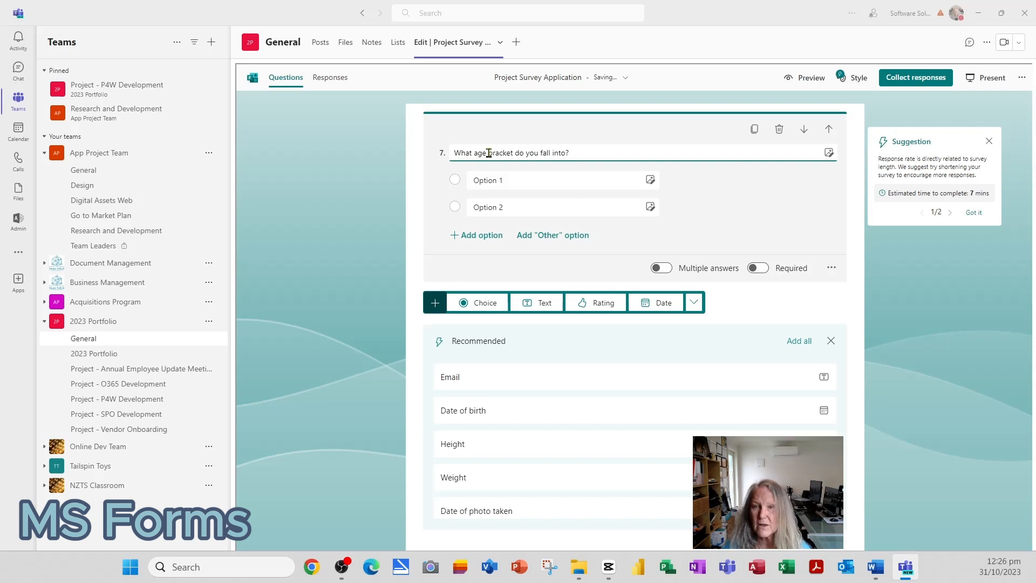
- Fill the age bracket question with the suggested options Under 18, 18-24, 25-34, 35-44 and 45-54
click(512, 183)
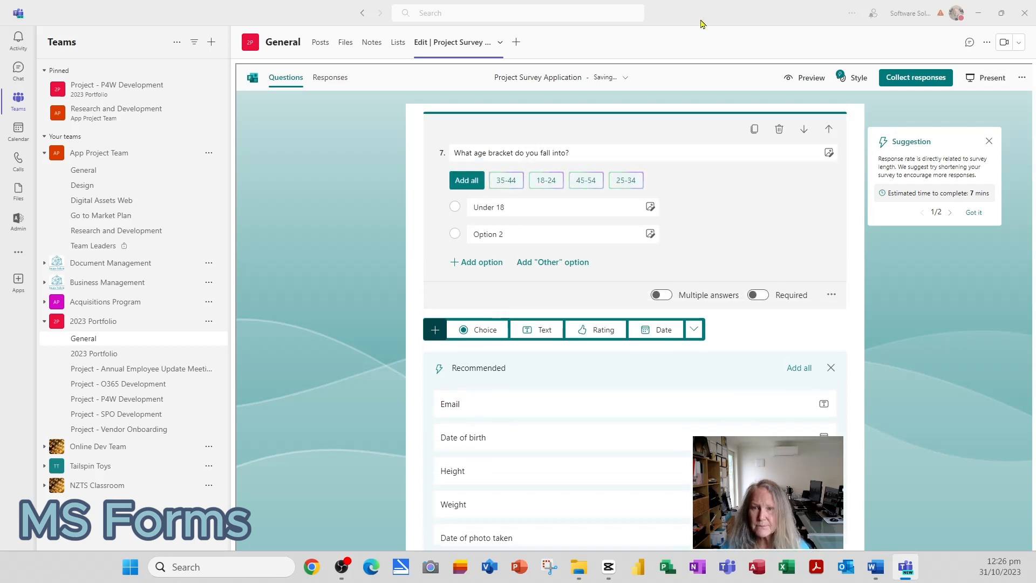
click(520, 207)
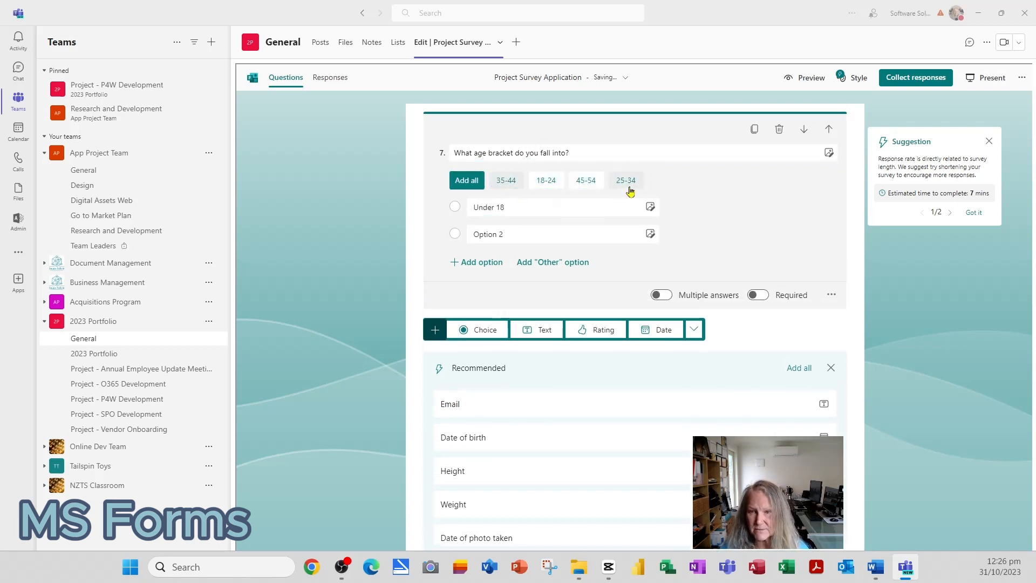
click(542, 183)
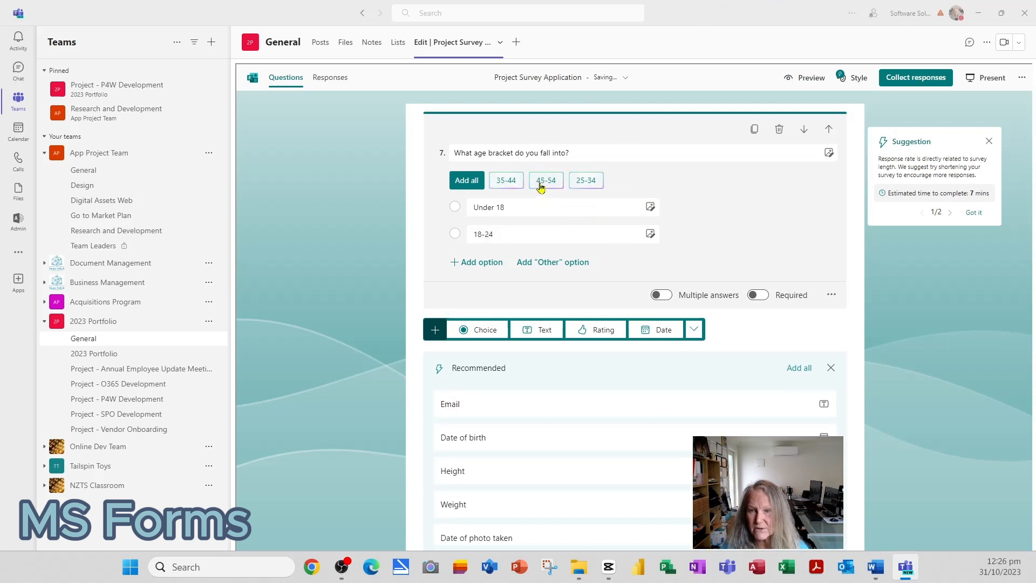
click(576, 183)
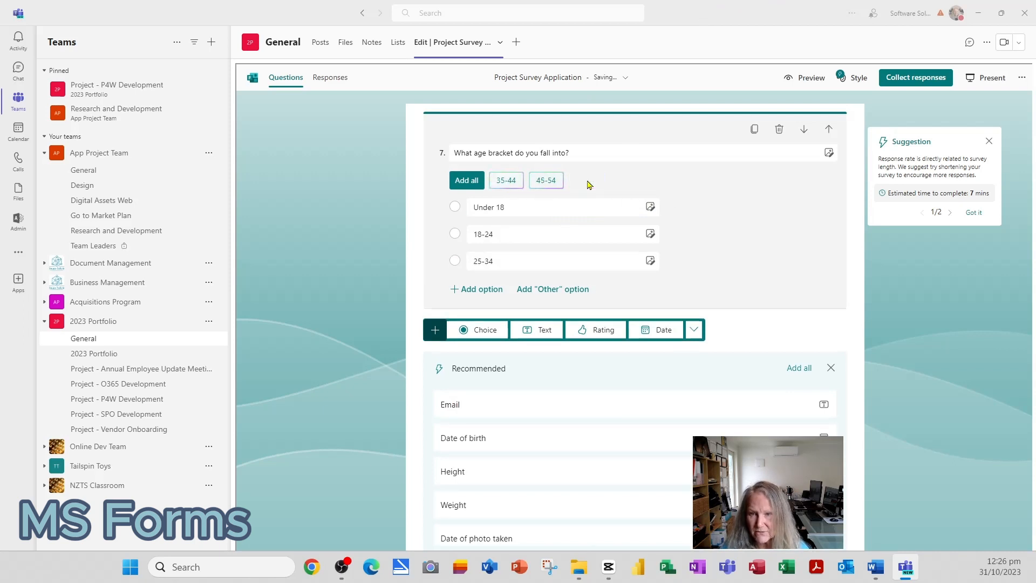
click(507, 182)
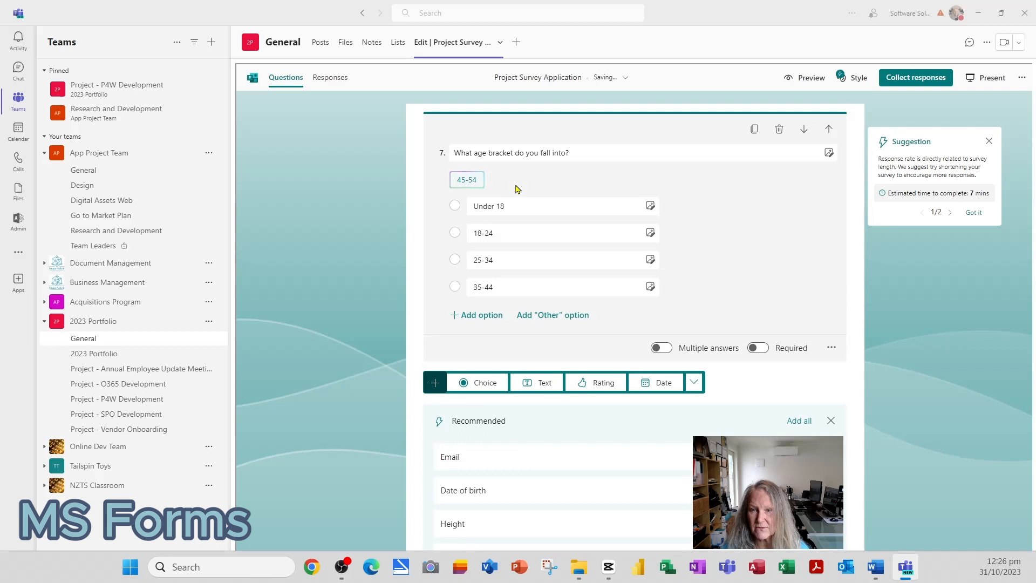
click(468, 180)
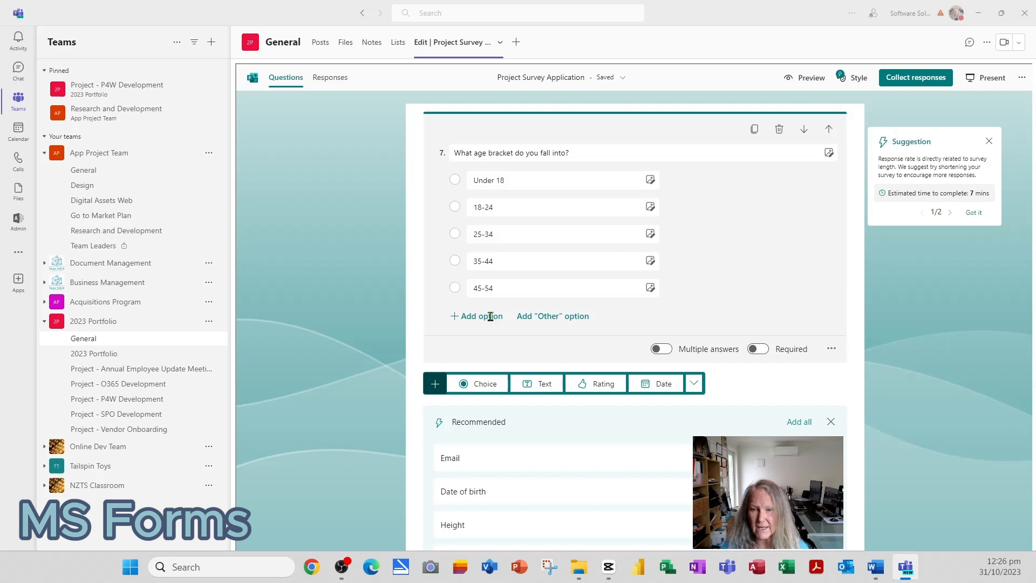
- Add a 55+ option and an "Other" option to the age bracket question
click(490, 316)
text(55+)
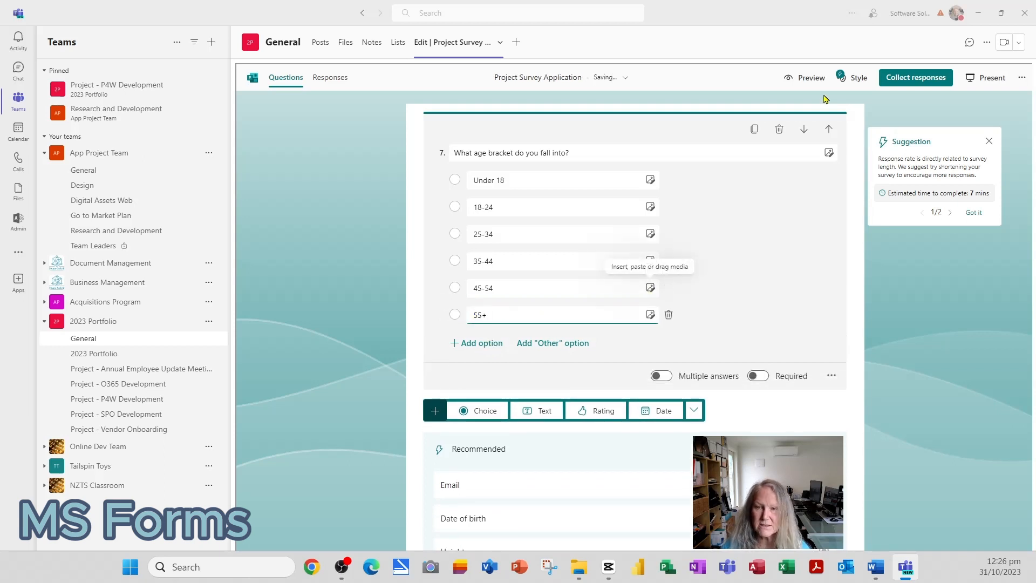
click(554, 351)
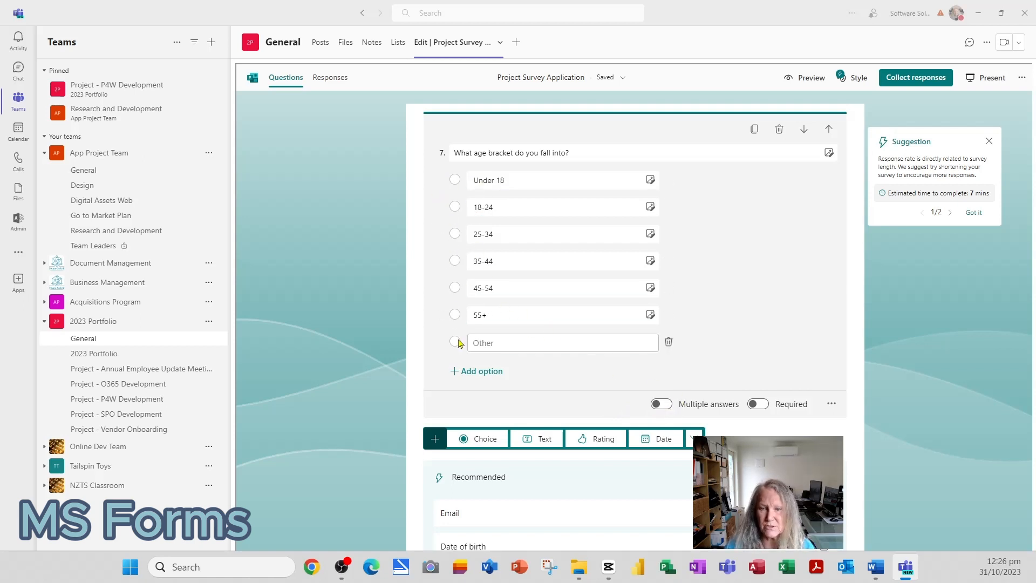
- Try the Multiple answers and Required settings on the age bracket question, turning each back off
click(667, 405)
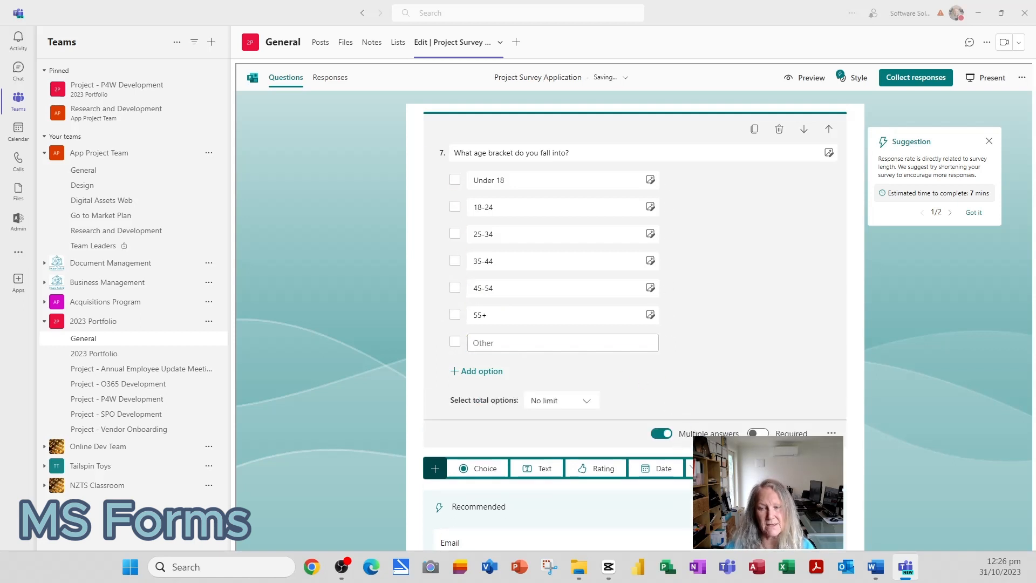
click(665, 435)
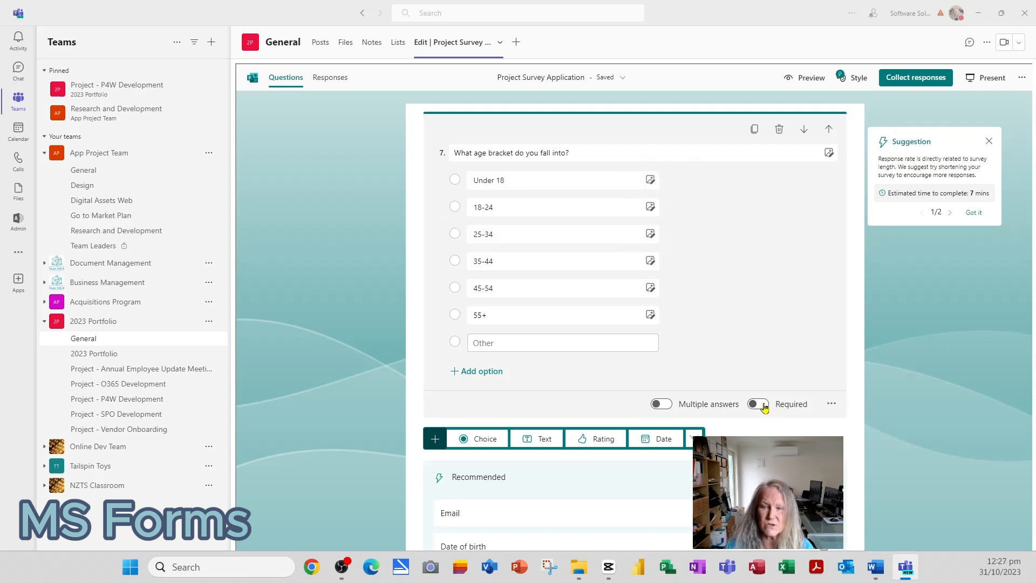
click(761, 404)
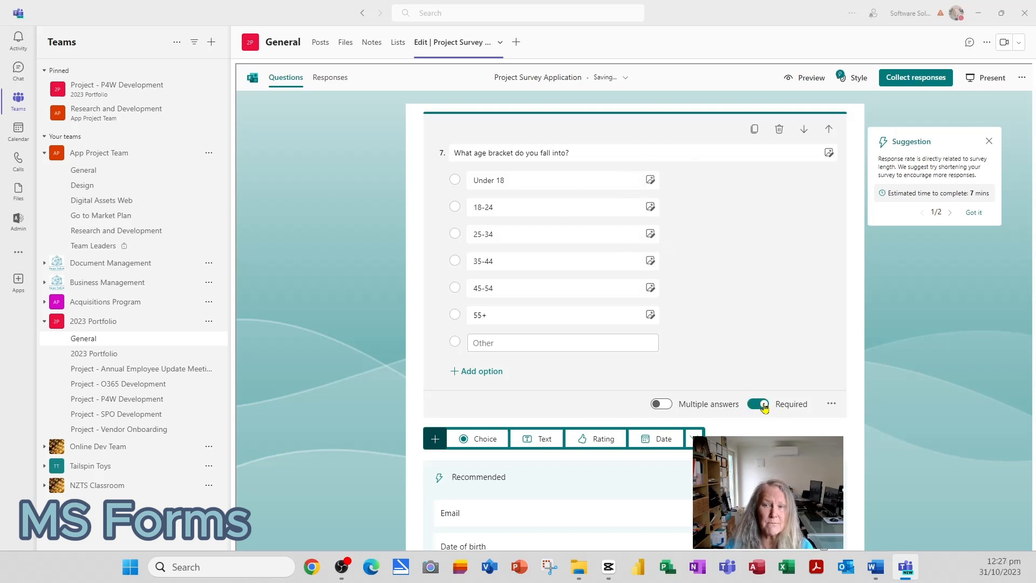
click(750, 407)
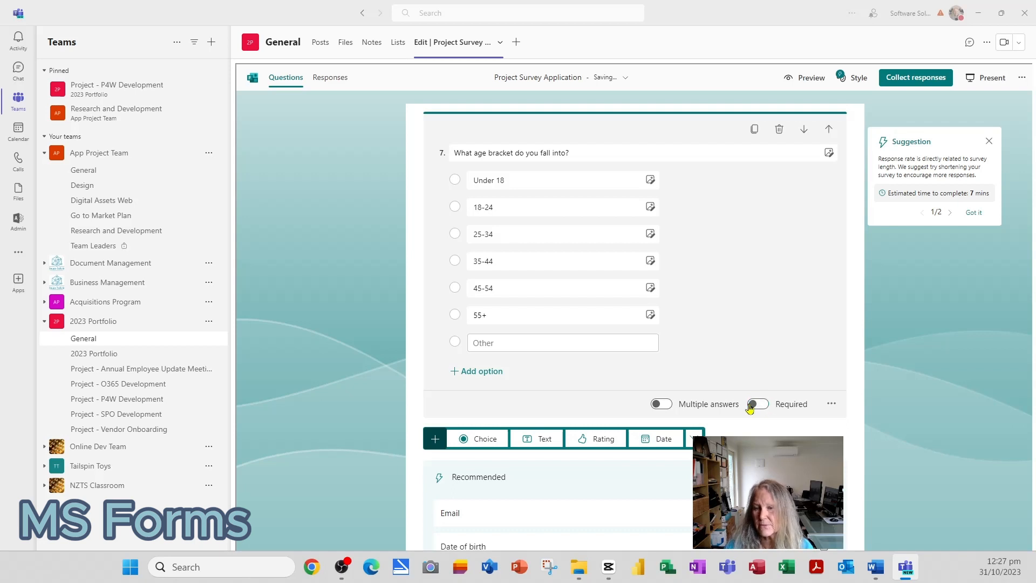
- Try showing the age bracket options as a drop-down and adding a subtitle field to the question
click(831, 405)
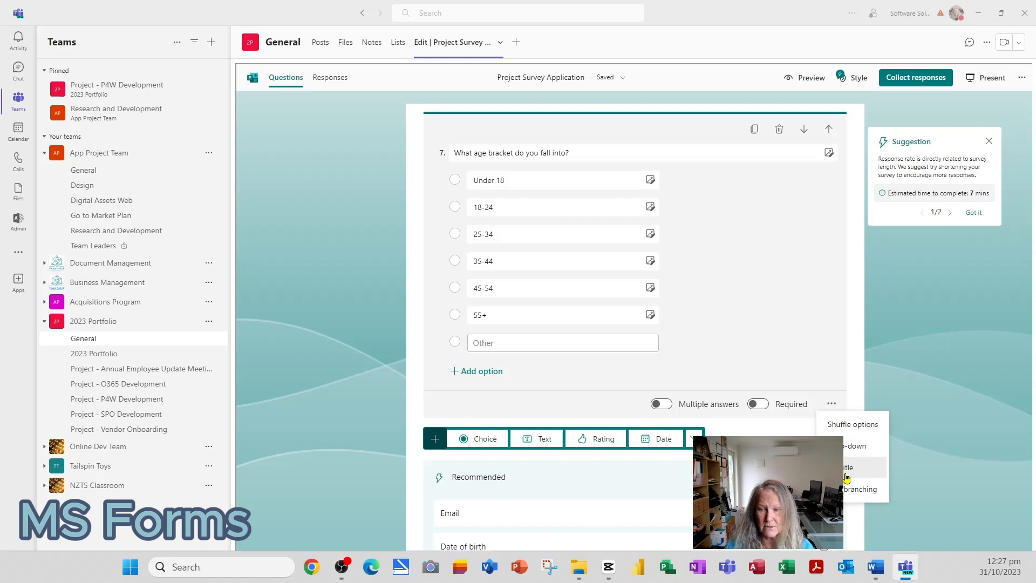
click(851, 447)
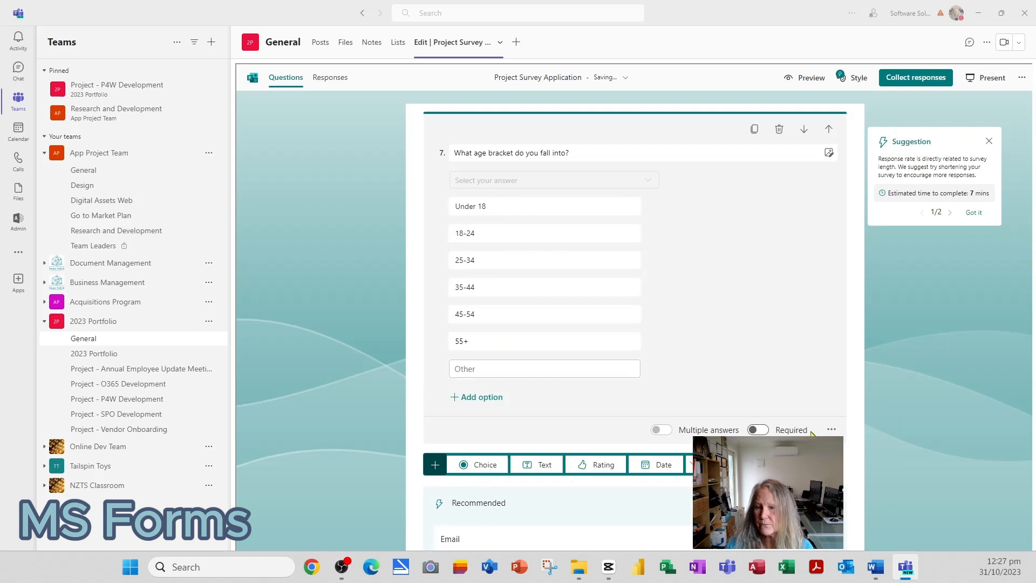
click(832, 430)
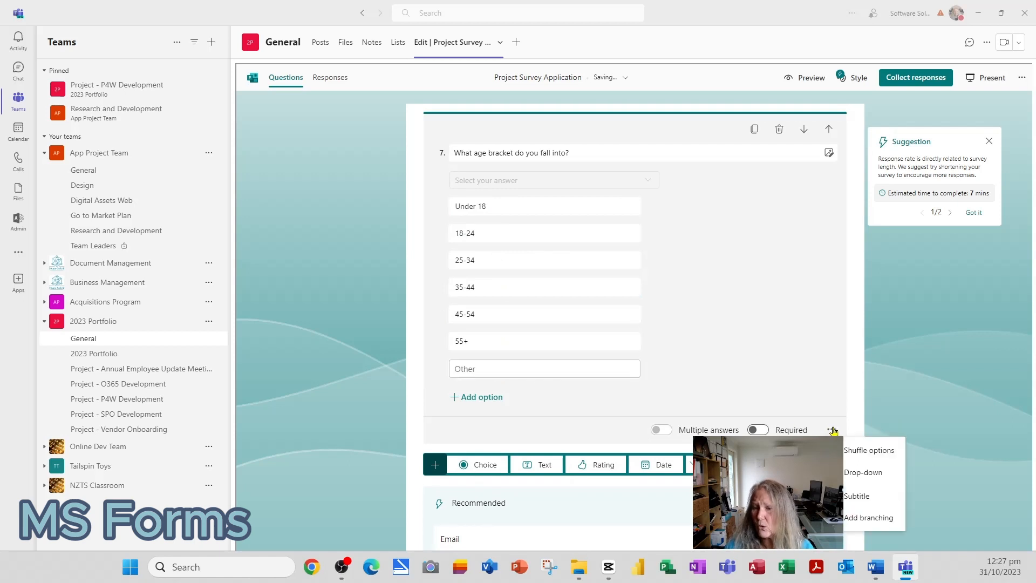
click(858, 494)
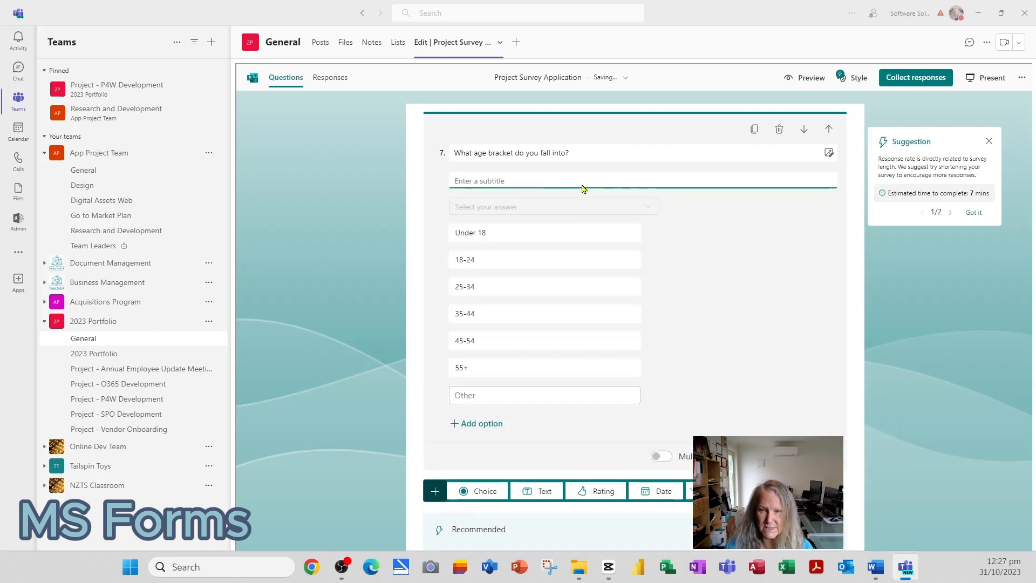
- Examine the branching destinations available for the age bracket answers, then return to the question editor
click(833, 455)
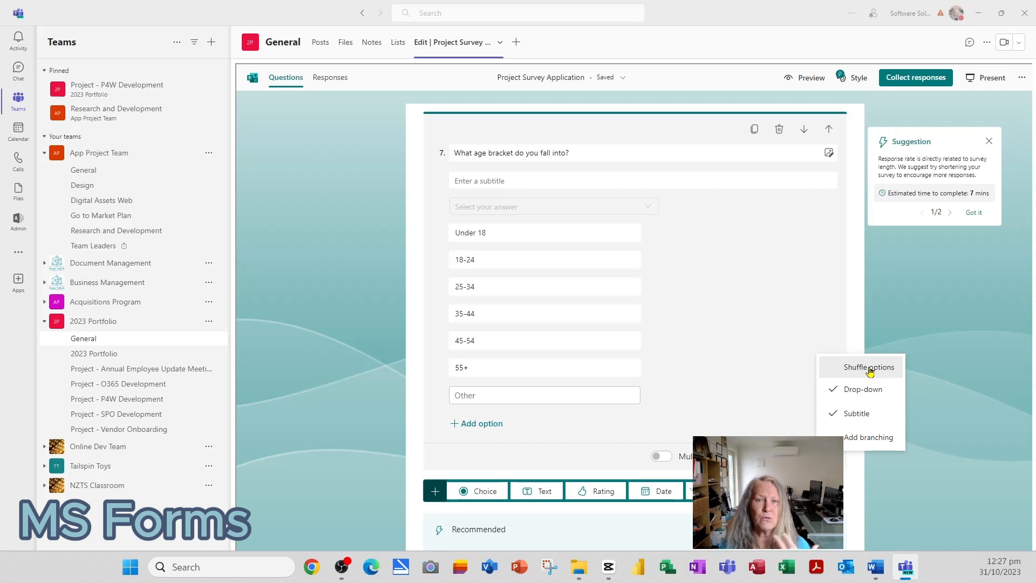
click(873, 443)
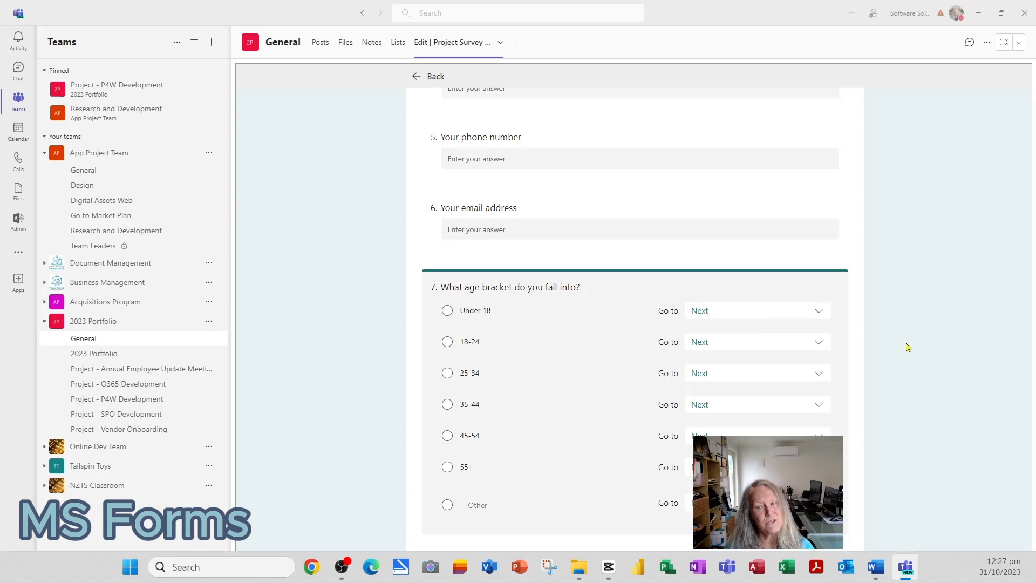
click(818, 312)
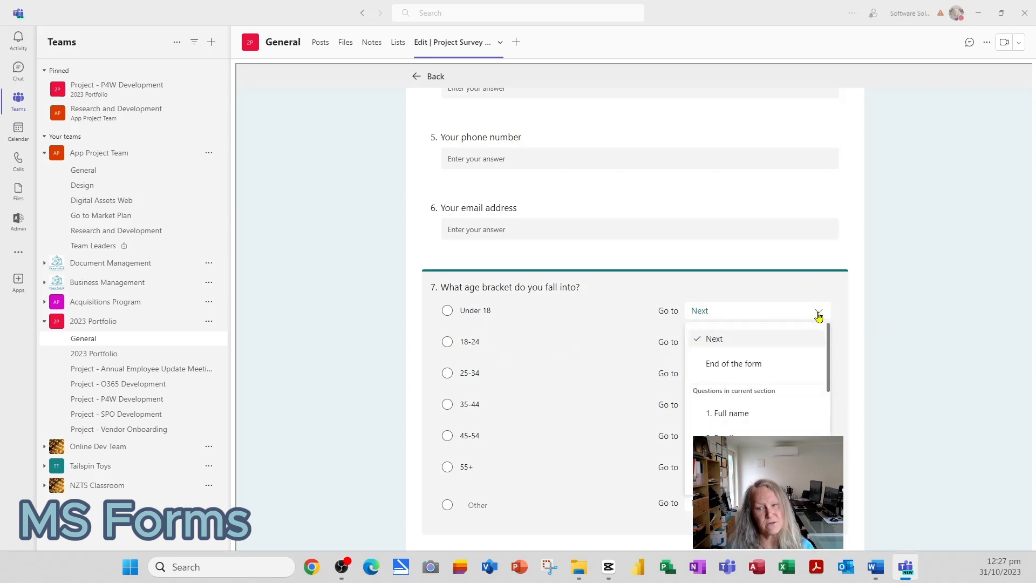
scroll(582, 208, down, 3)
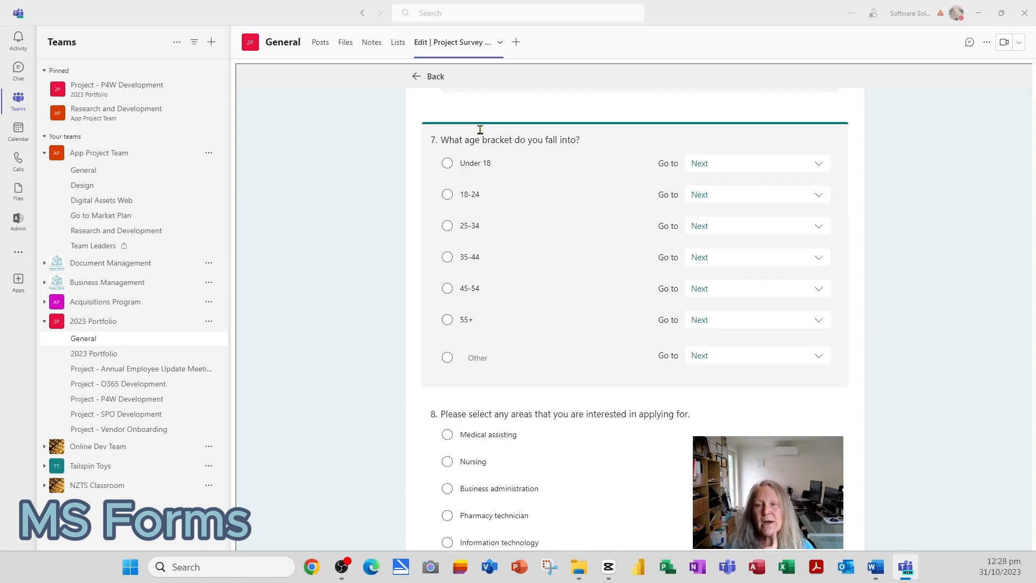
click(435, 79)
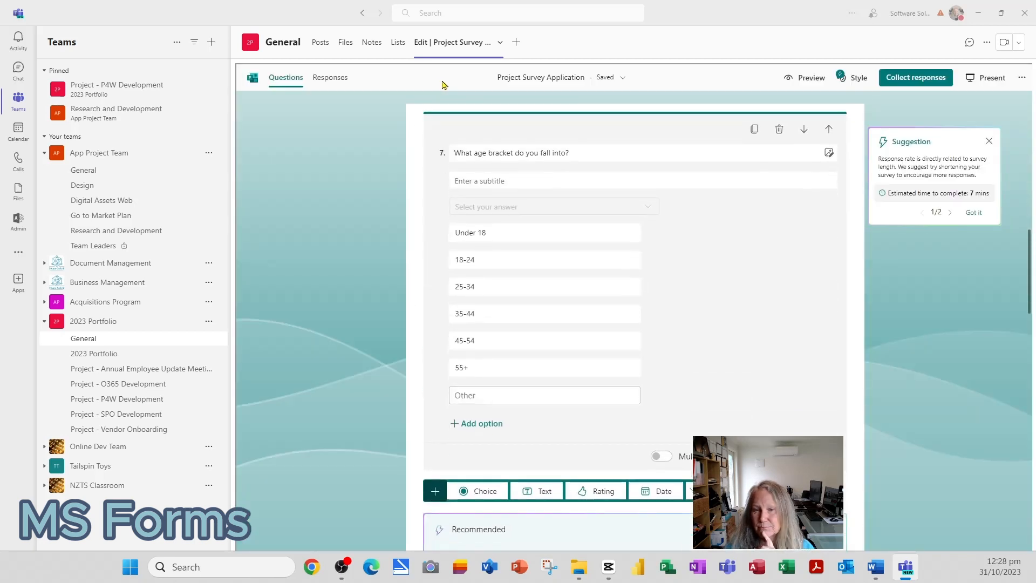
- Remove the subtitle field and the drop-down format from the age bracket question
click(833, 456)
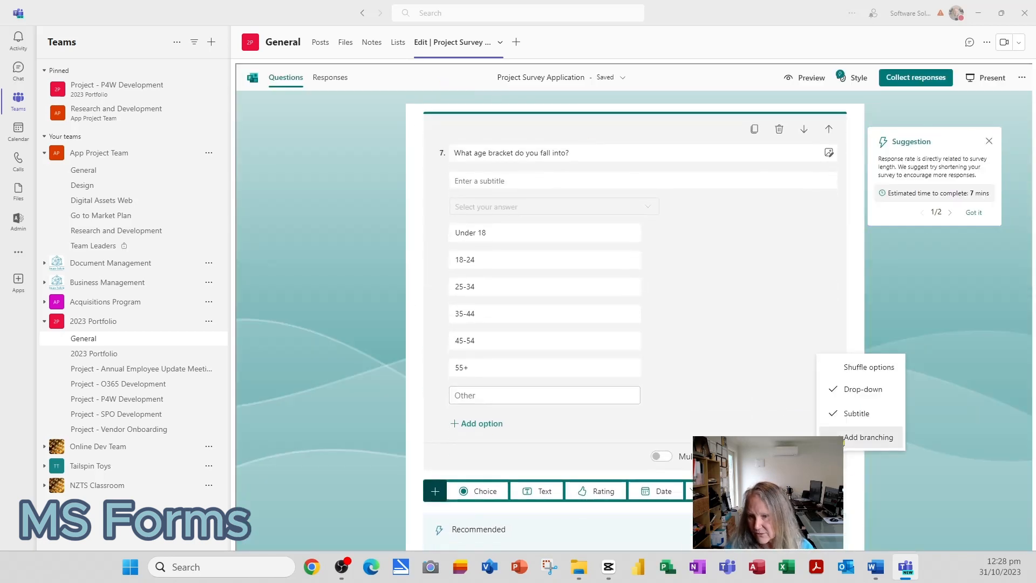
click(850, 413)
click(832, 429)
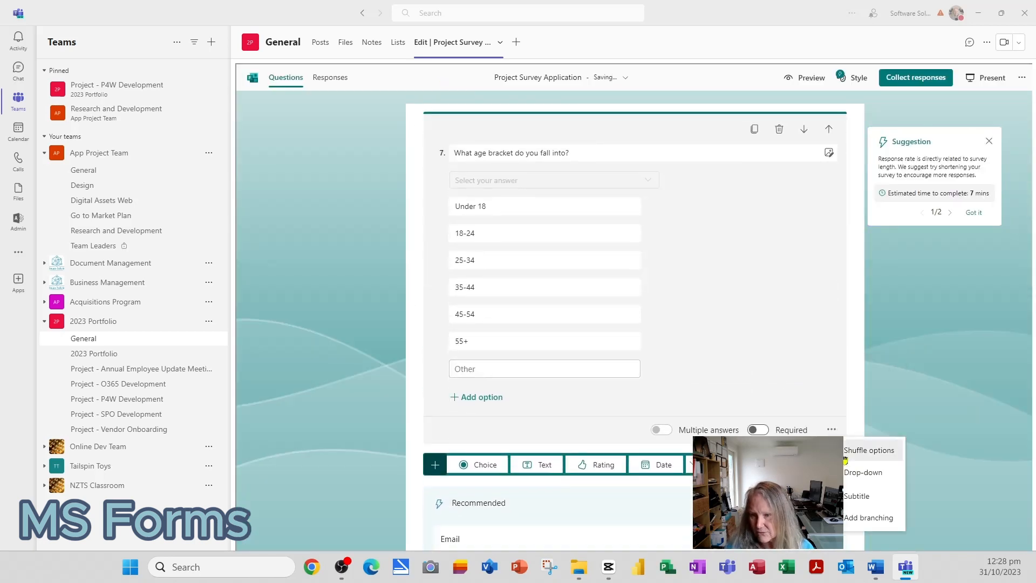
click(862, 472)
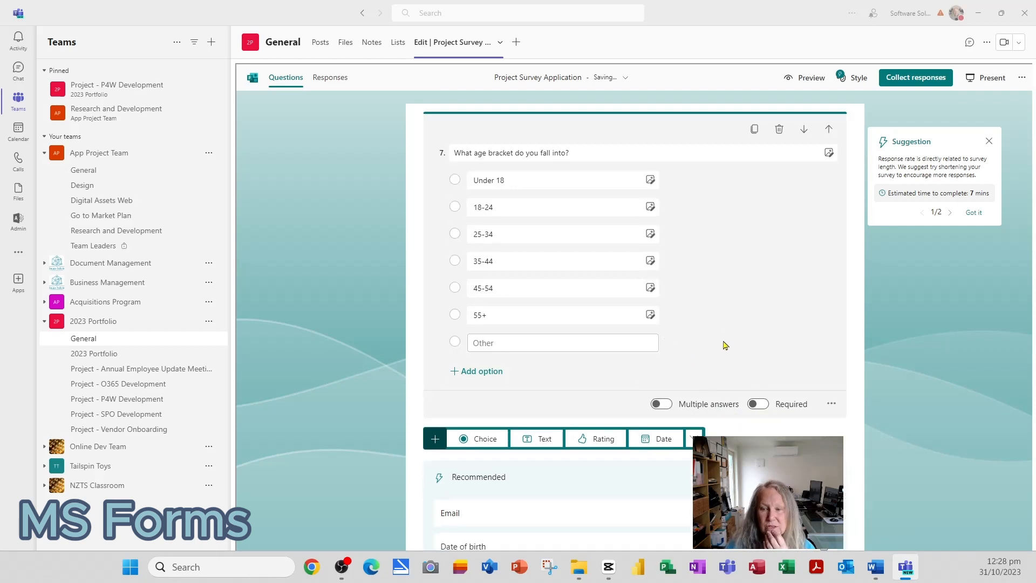
- Add the recommended Height, Weight, Date of birth, Email and Date of photo taken questions after the age bracket question
scroll(848, 341, down, 3)
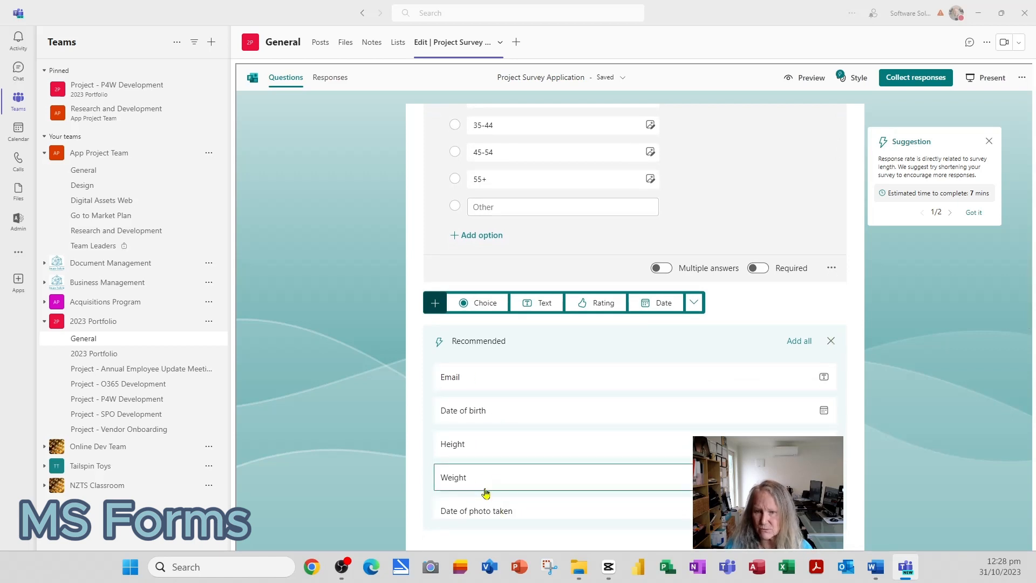
click(576, 452)
click(491, 479)
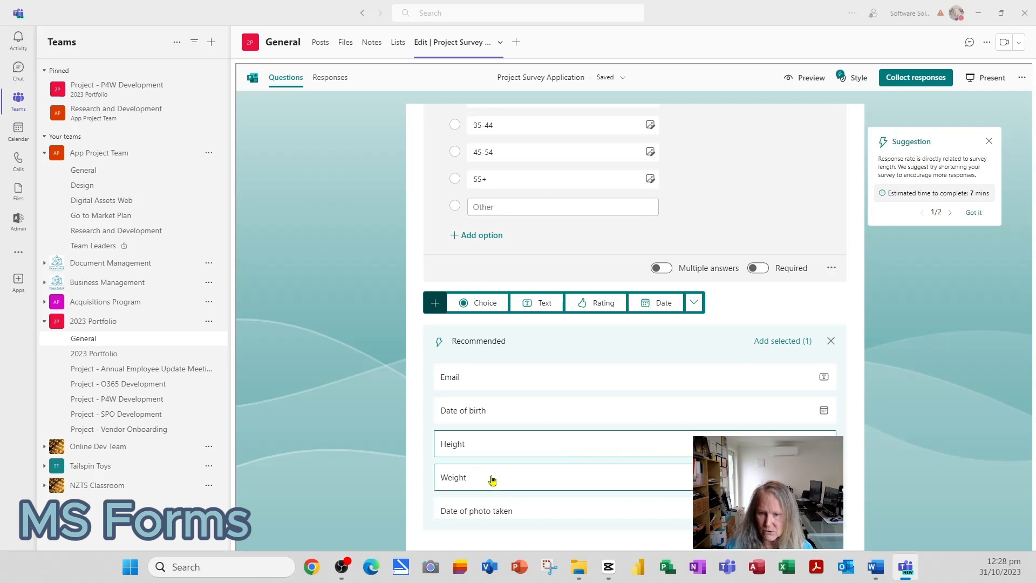
click(514, 416)
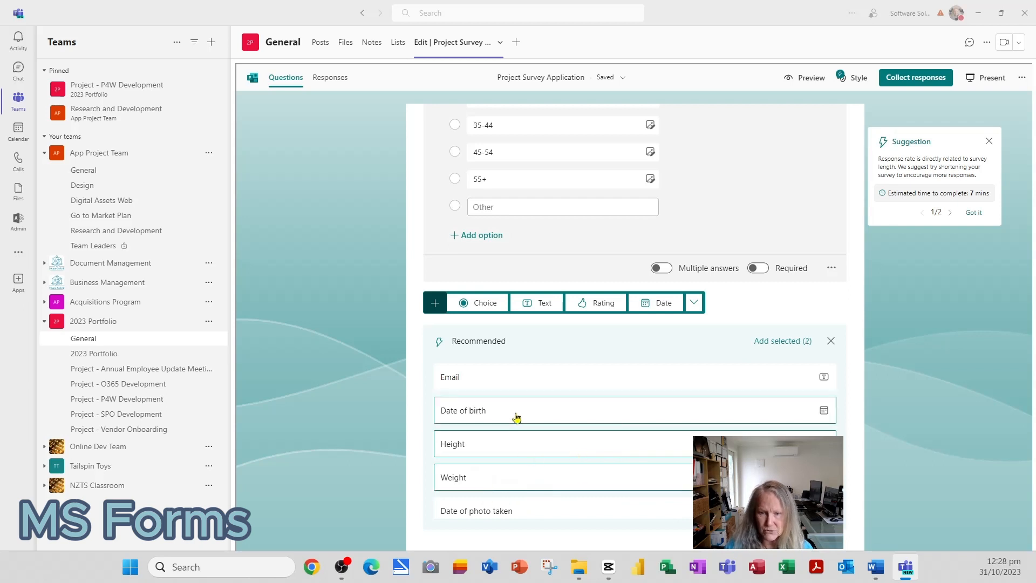
click(501, 378)
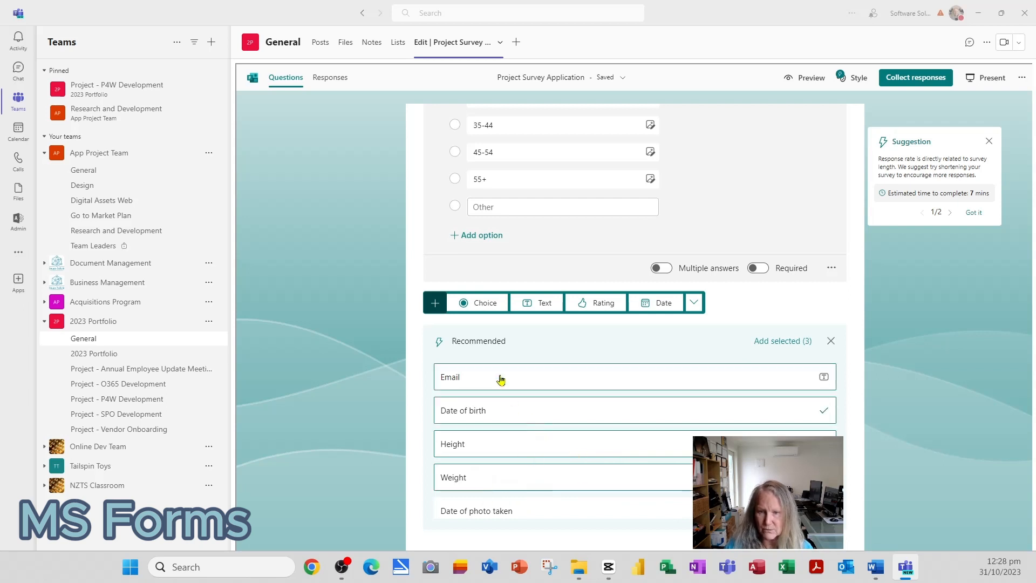
click(522, 513)
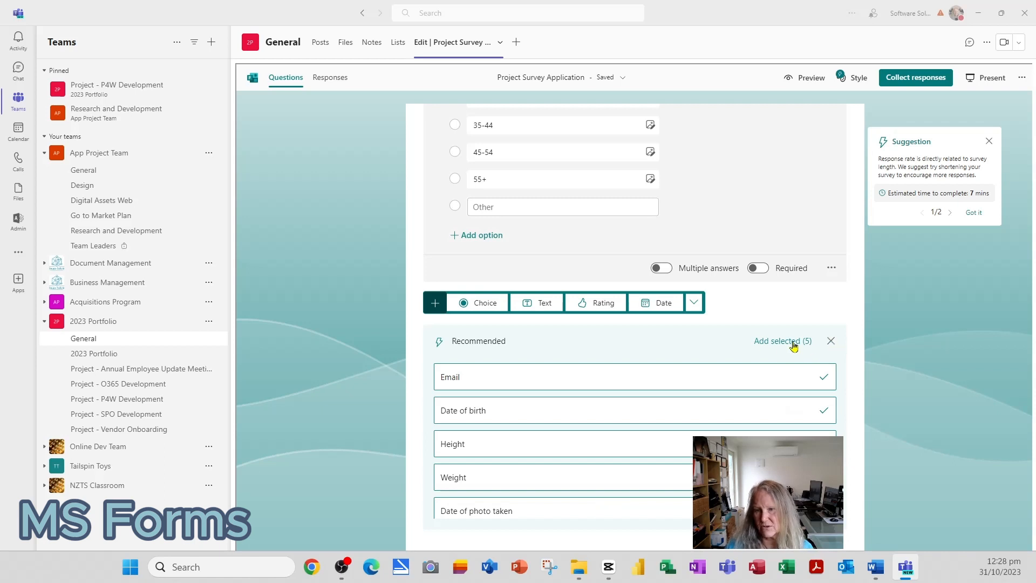
click(797, 343)
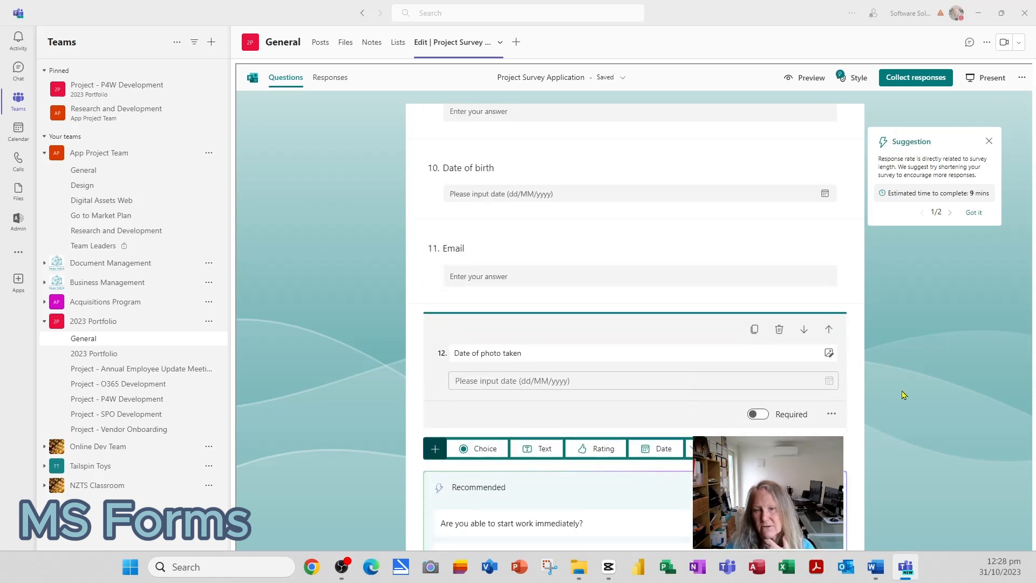
- Try repositioning the Phone number question and review the order of the form's questions
scroll(910, 402, up, 10)
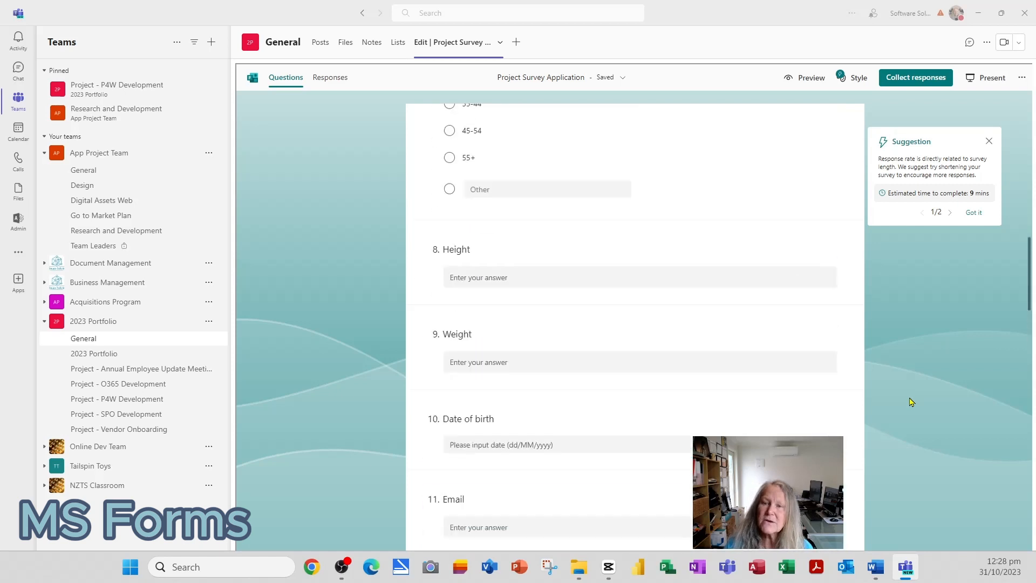
scroll(698, 368, up, 4)
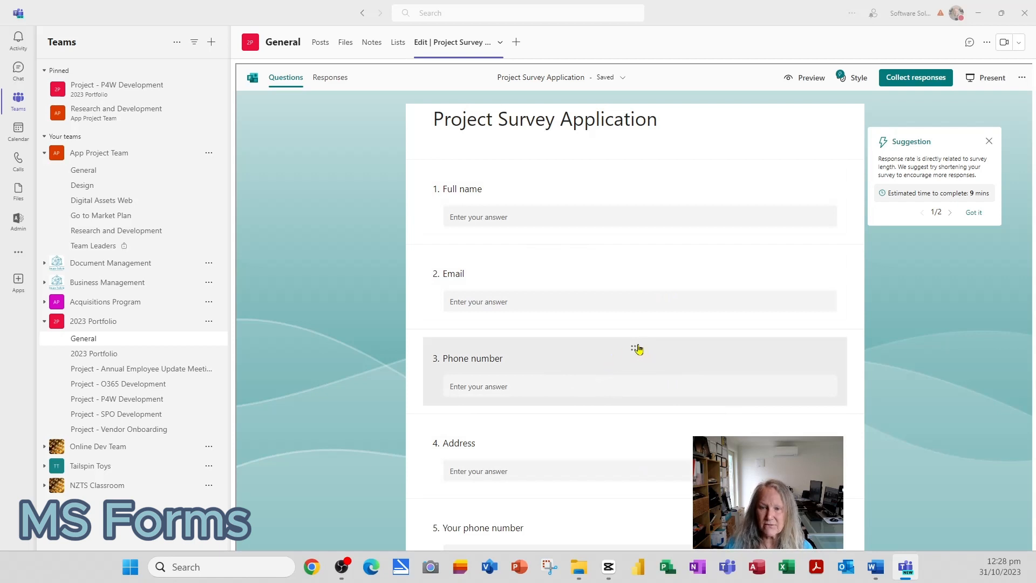
mouse_move(635, 348)
mouse_down()
mouse_move(635, 293)
mouse_move(640, 342)
mouse_up()
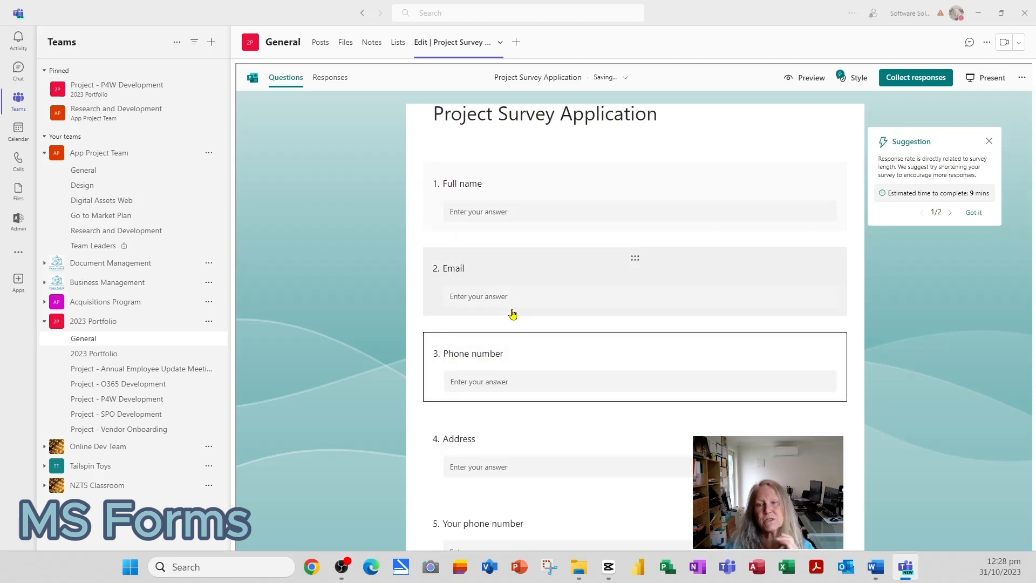
scroll(645, 370, down, 4)
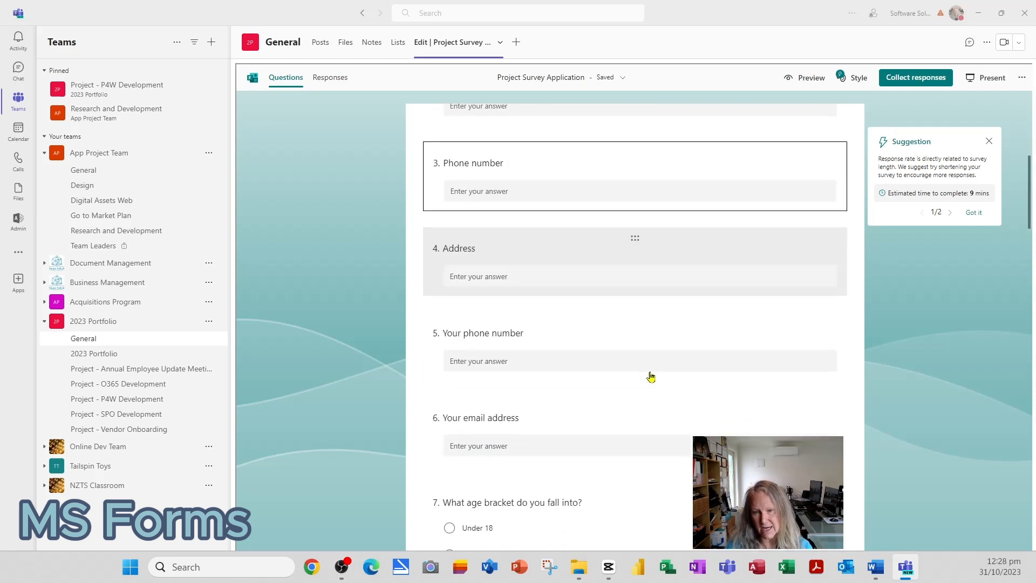
scroll(650, 371, down, 4)
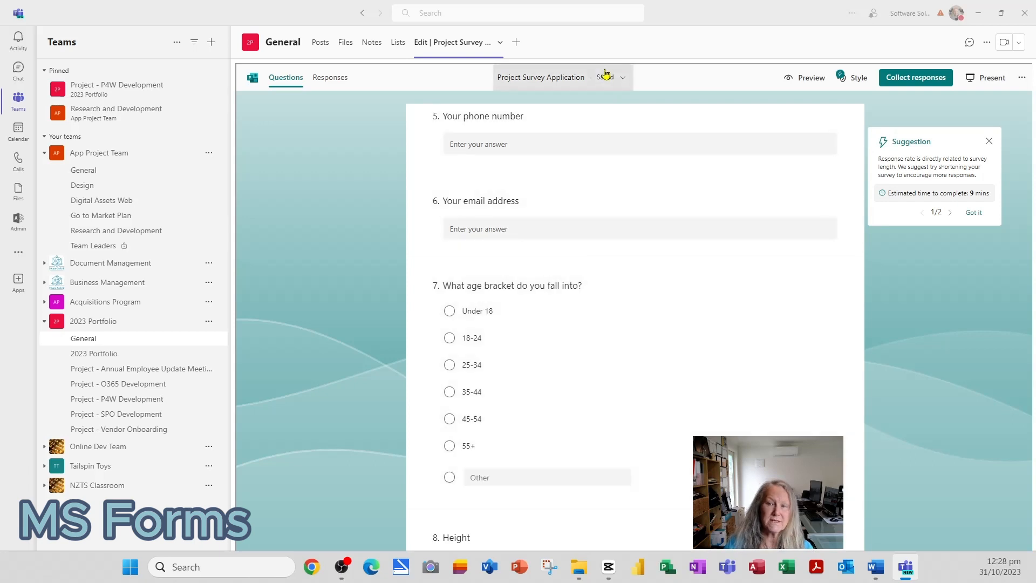
- Check the form's title, save status and responses summary, including the Excel option, and return to the questions
click(621, 78)
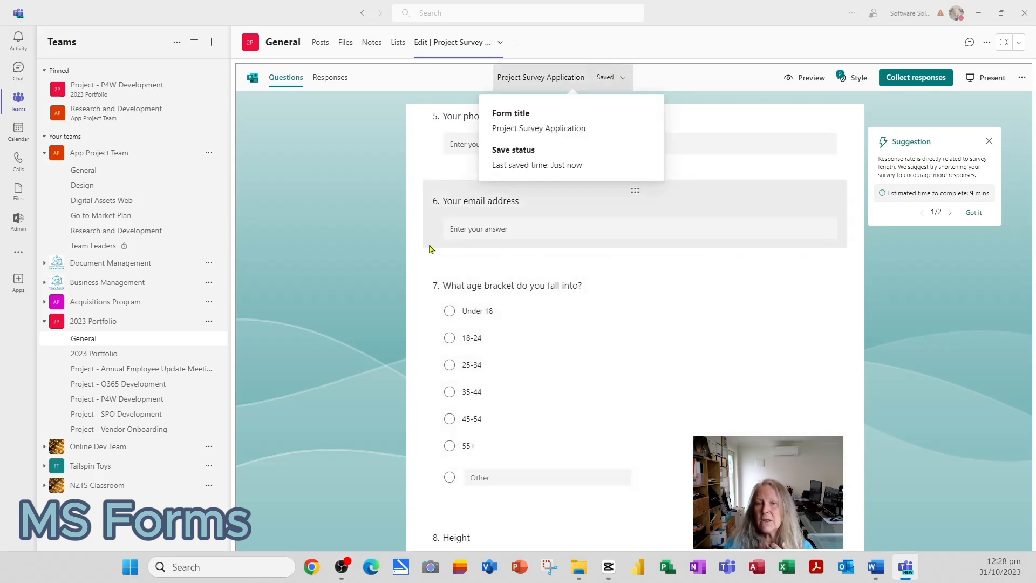
click(326, 83)
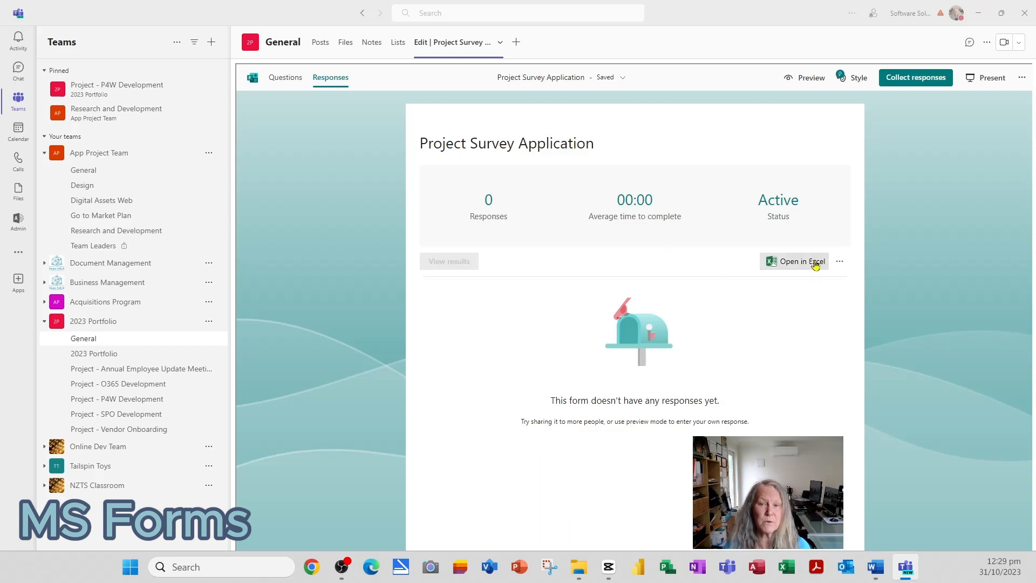
click(281, 81)
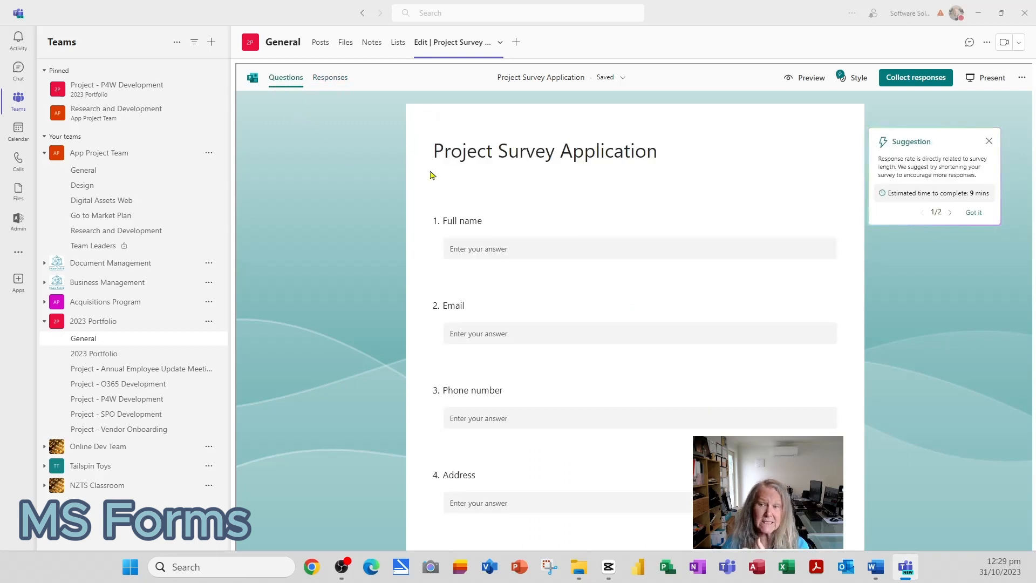
- Open the form's response collection settings, try allowing anyone, and restrict responses to only people in Software Solutions
click(919, 83)
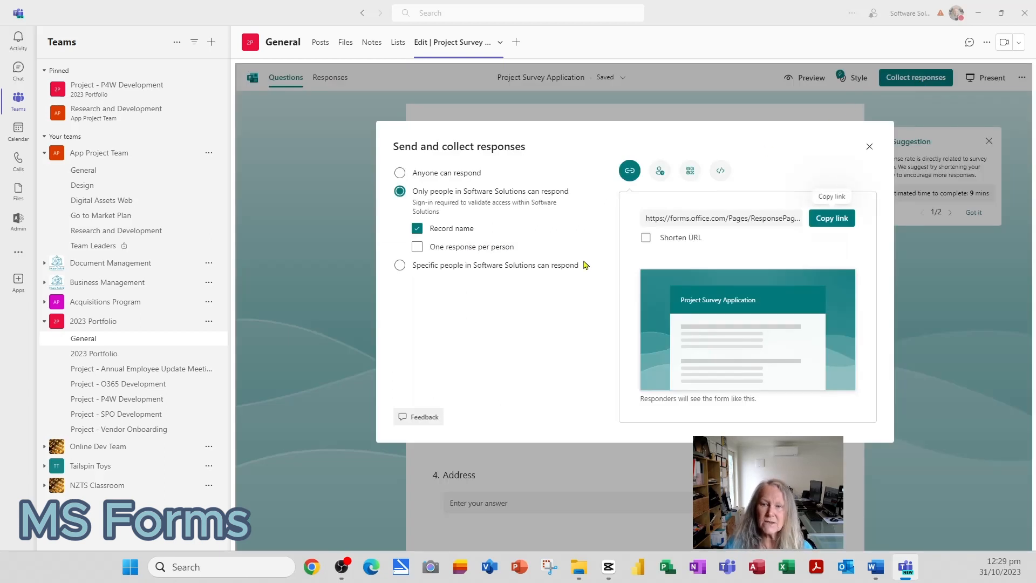
click(459, 174)
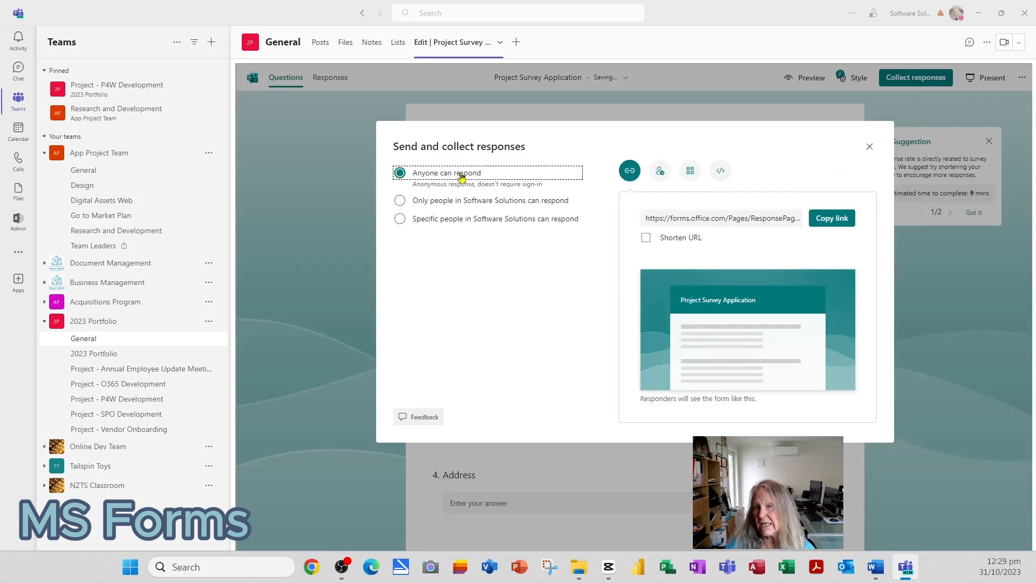
click(486, 202)
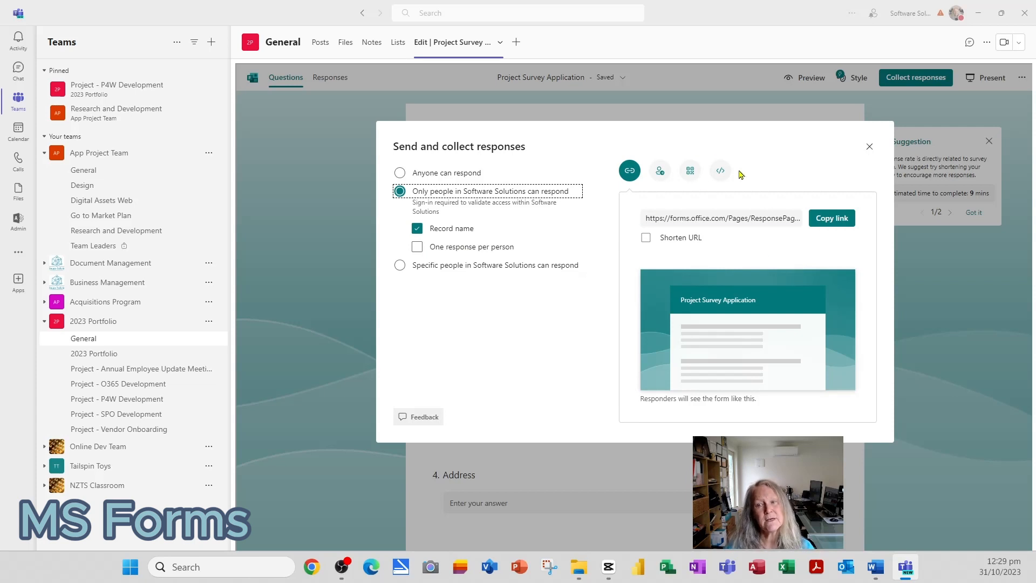
- Shorten the form's URL, look at the invitation option, copy the shortened link and close the response collection settings
click(694, 240)
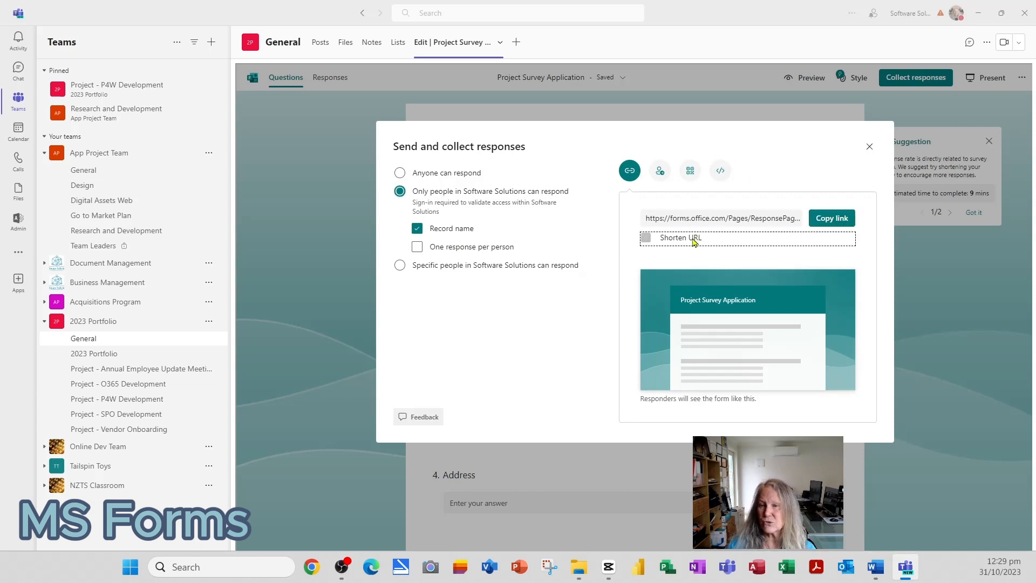
click(835, 223)
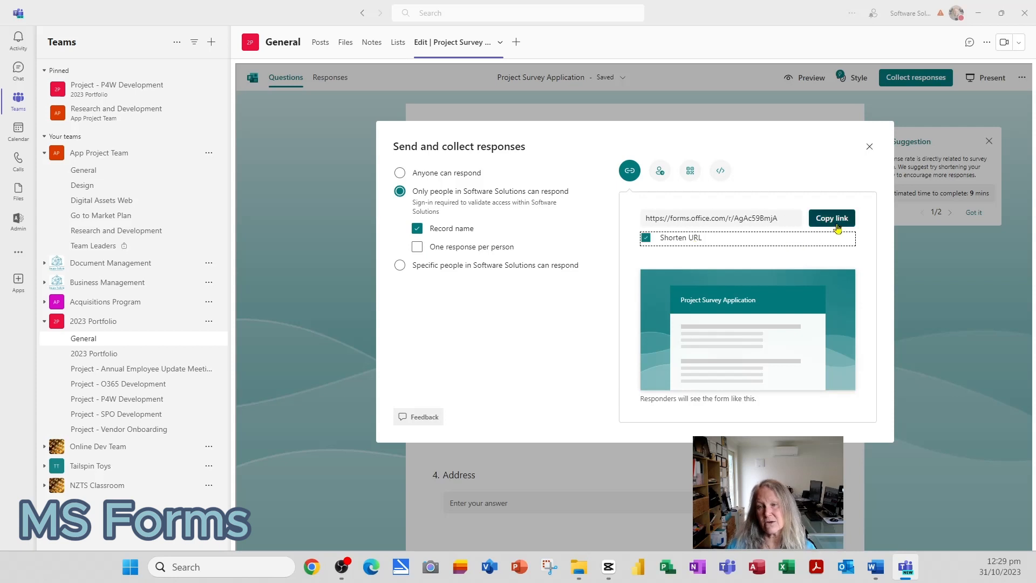
click(660, 171)
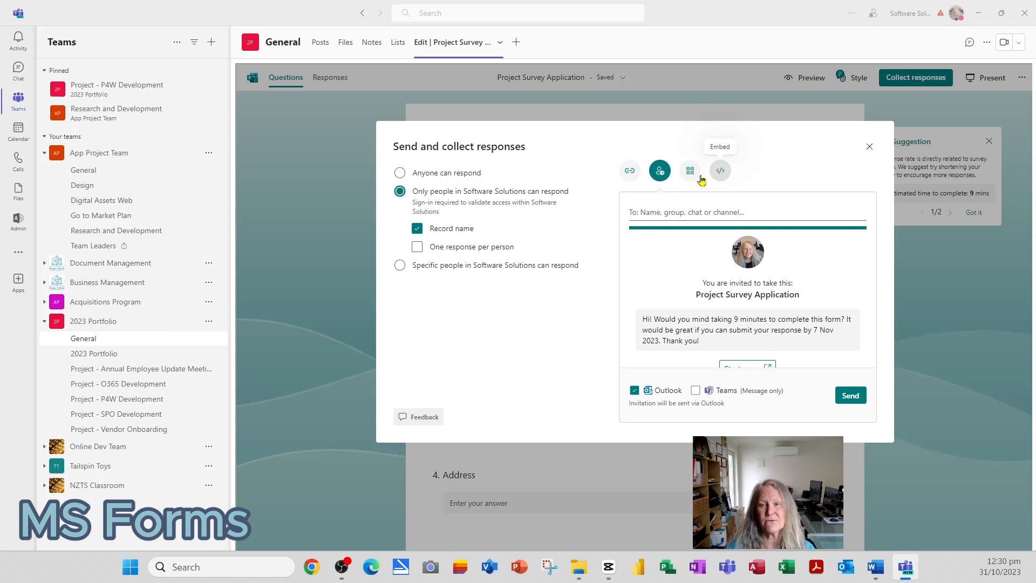
click(629, 170)
click(830, 221)
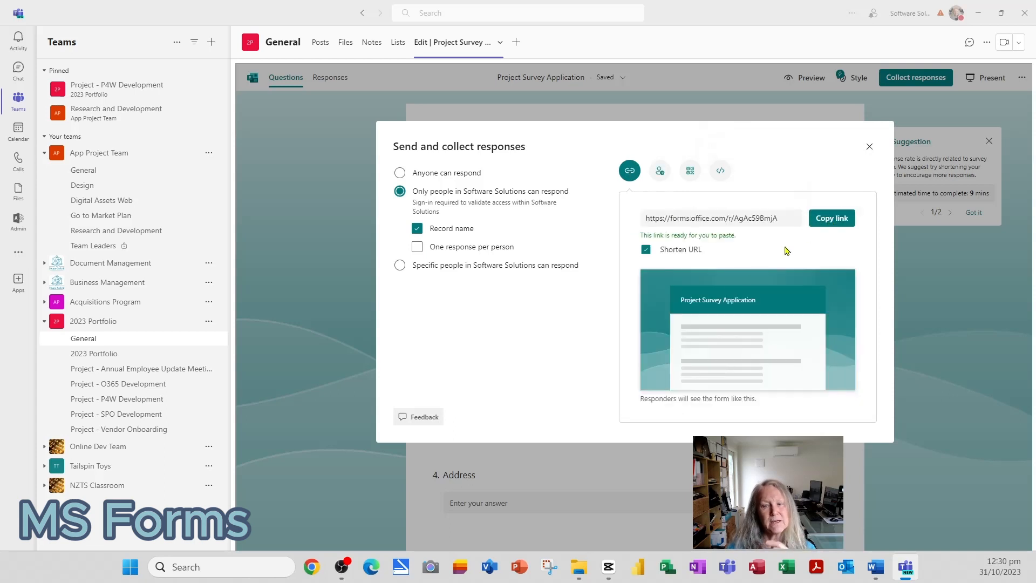
click(869, 147)
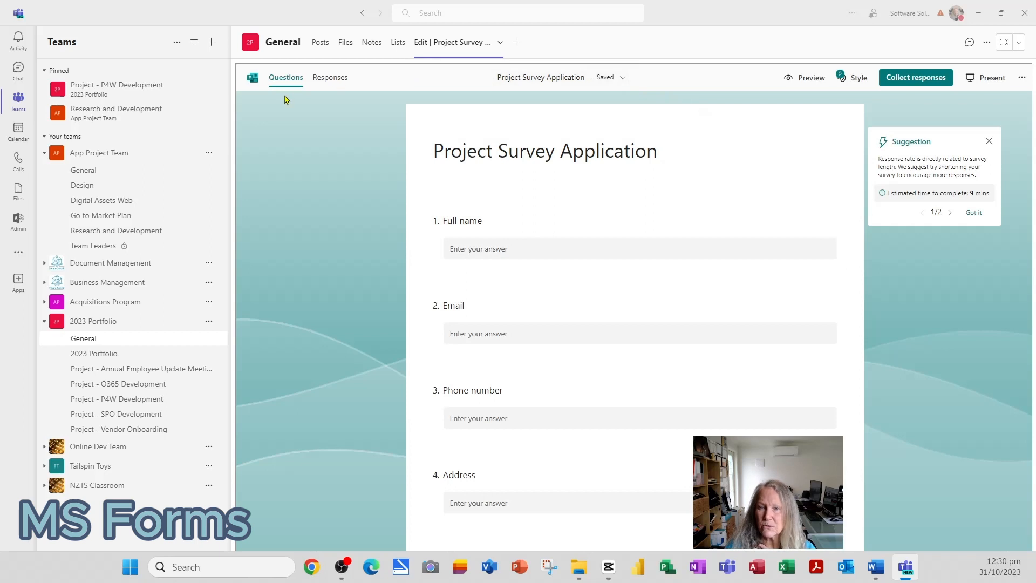
- Preview the form as respondents see it on a computer, try the mobile preview, and return to editing
click(802, 81)
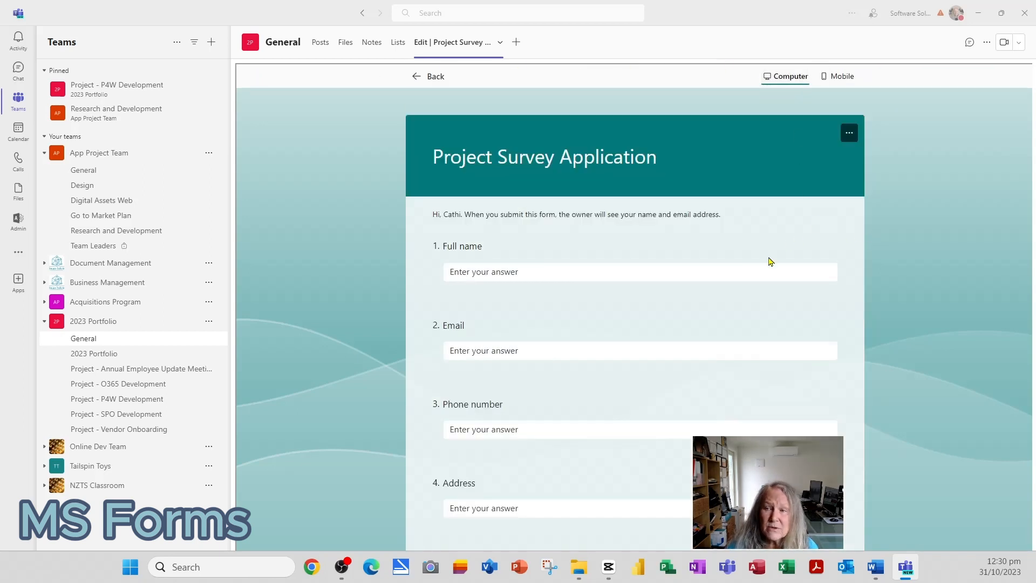
scroll(684, 378, down, 3)
scroll(685, 379, up, 3)
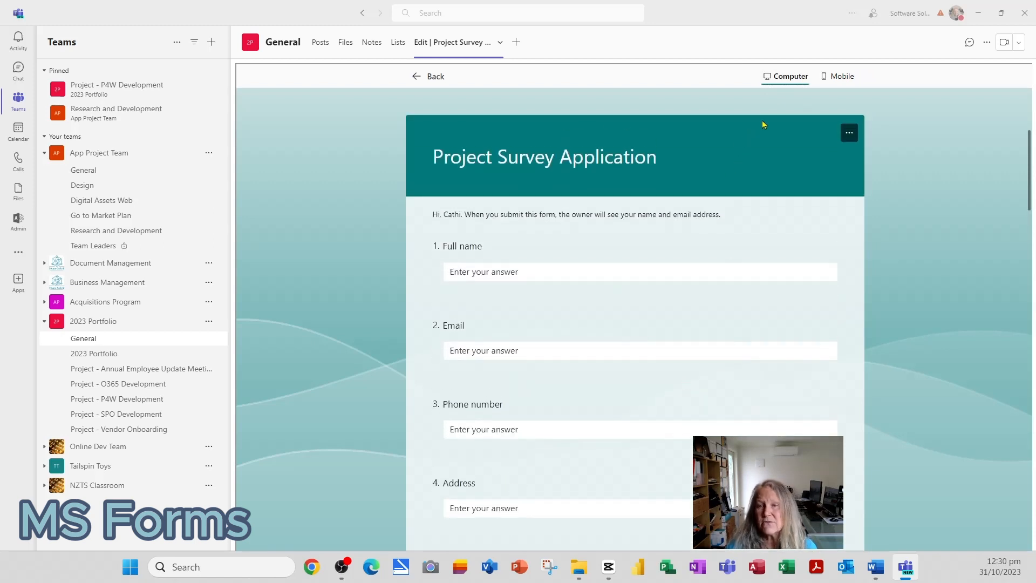
click(850, 79)
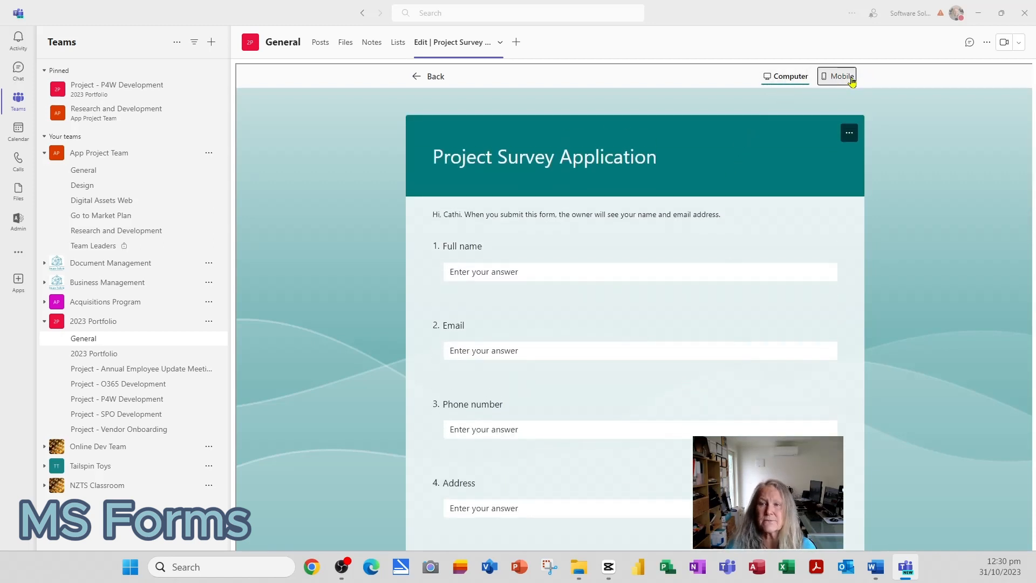
click(435, 76)
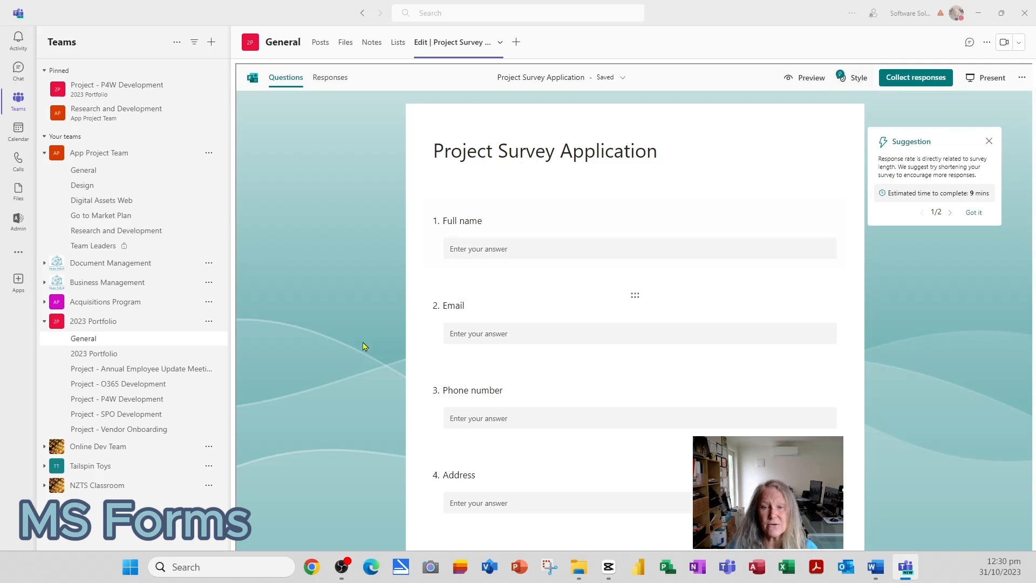
- Apply the suggested skyscrapers-and-sky style to the Project Survey Application form and open its additional form options
click(855, 78)
click(970, 173)
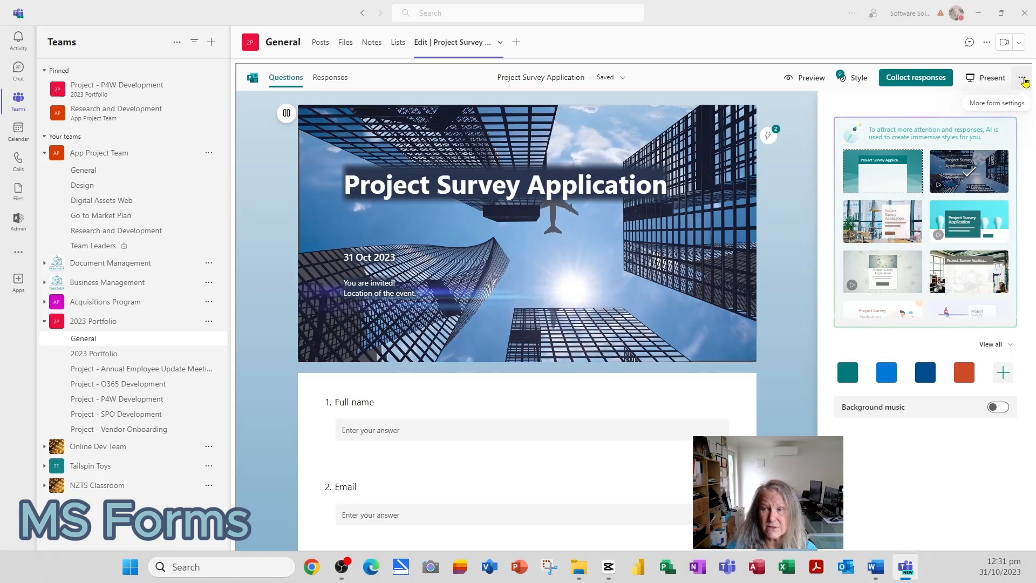
click(1015, 102)
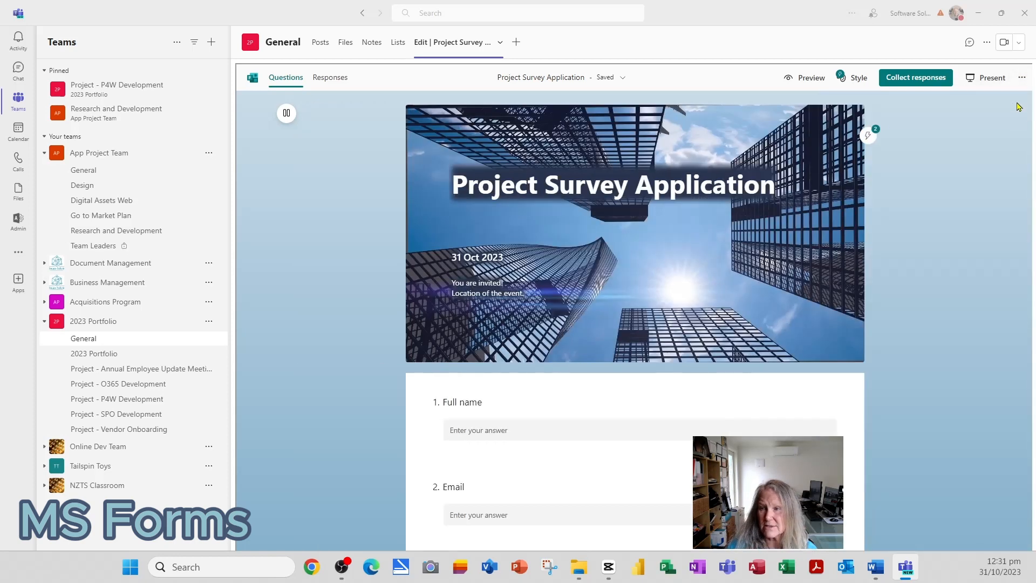
click(1022, 77)
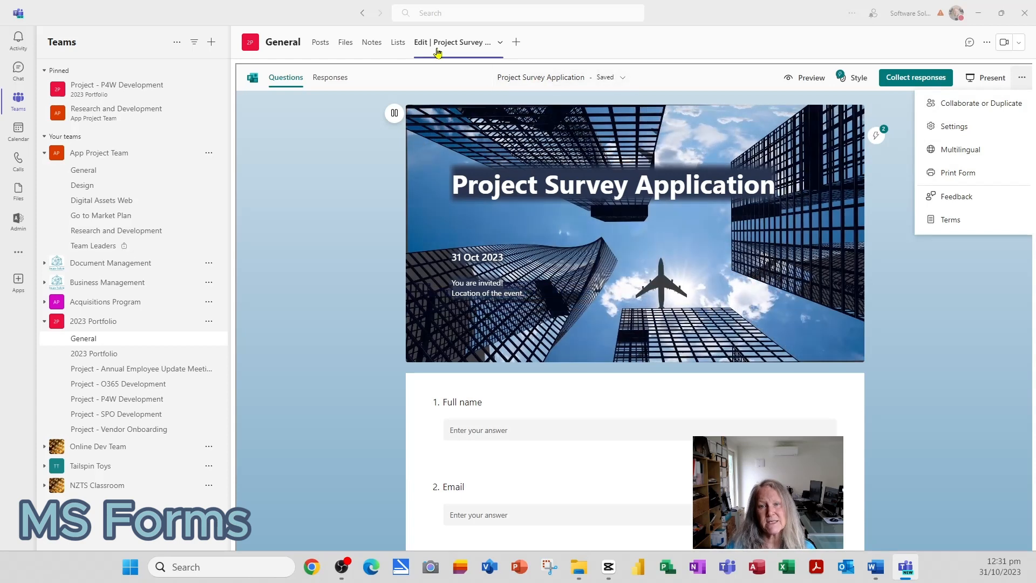
- Return to the channel posts and start a new announcement in the App Project Team's General channel
click(320, 44)
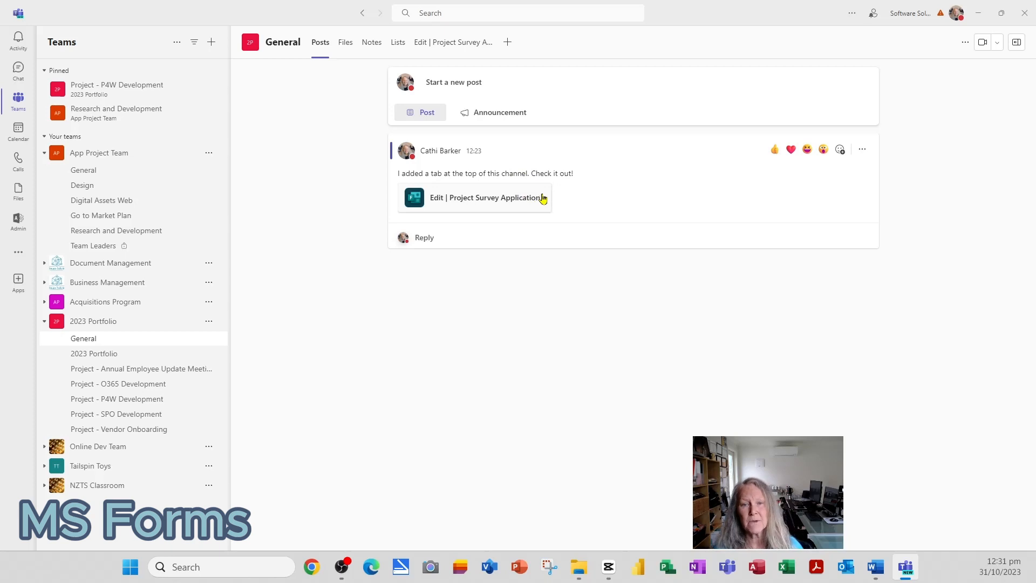
click(122, 170)
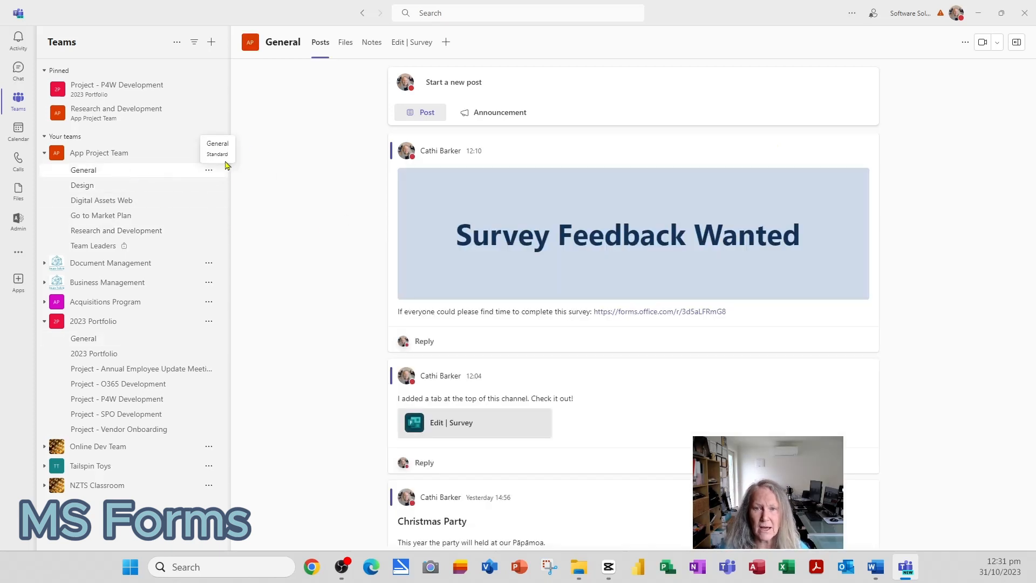
click(434, 110)
click(804, 228)
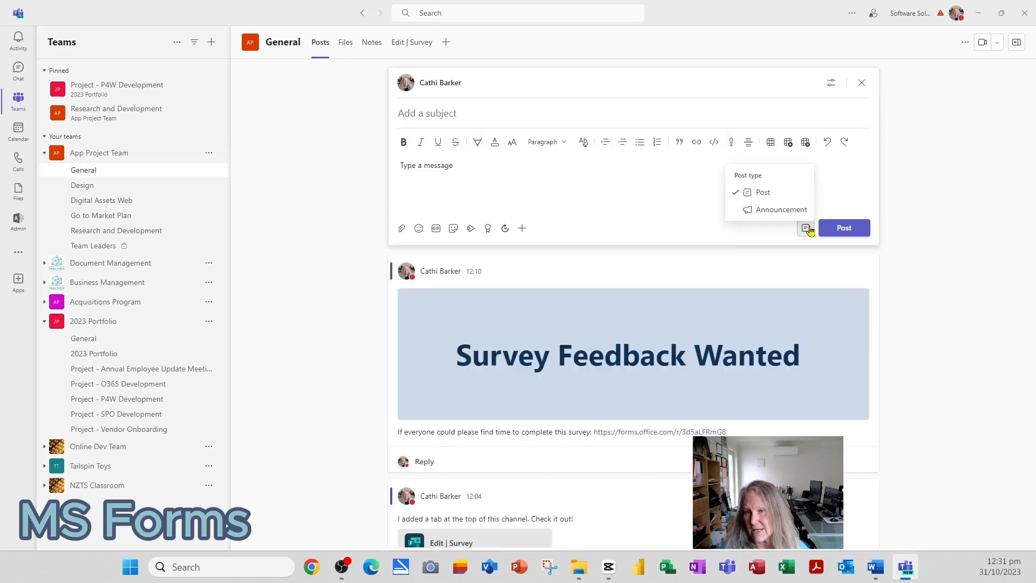
click(775, 210)
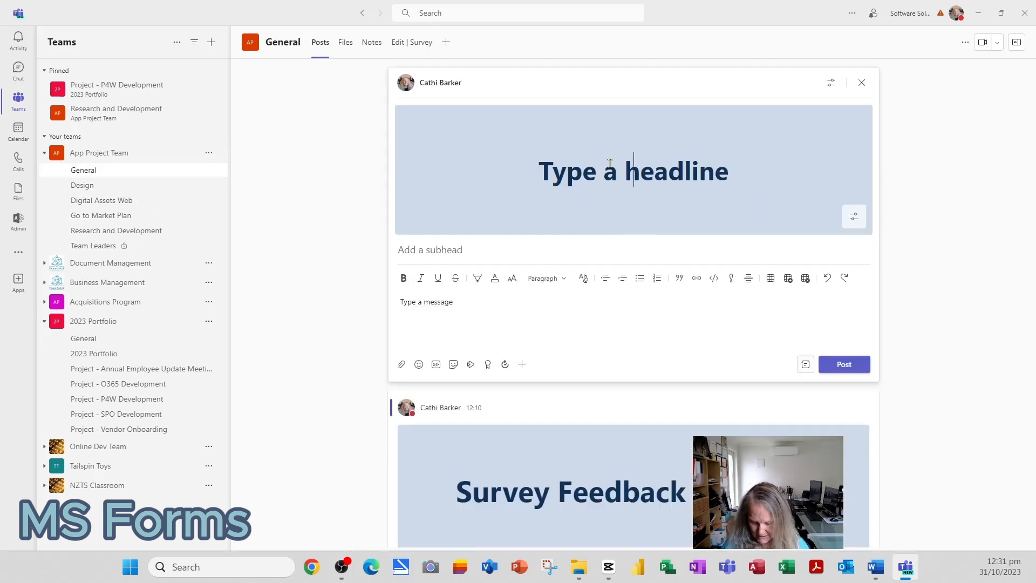
- Enter "Your feedback is needed" as the announcement's headline
text(Your )
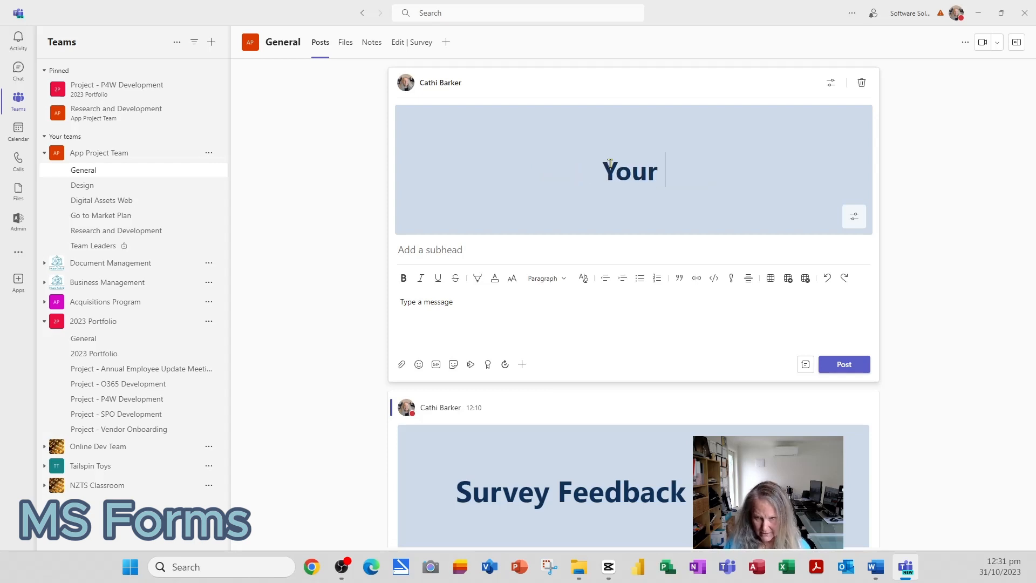
text(feedbak)
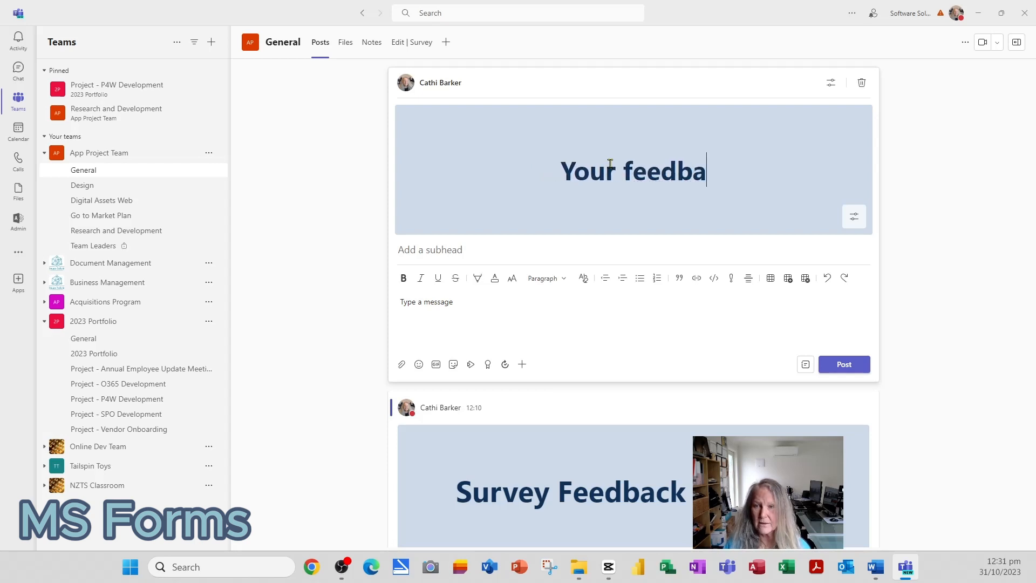
key(BackSpace)
key(BackSpace)
text(k is)
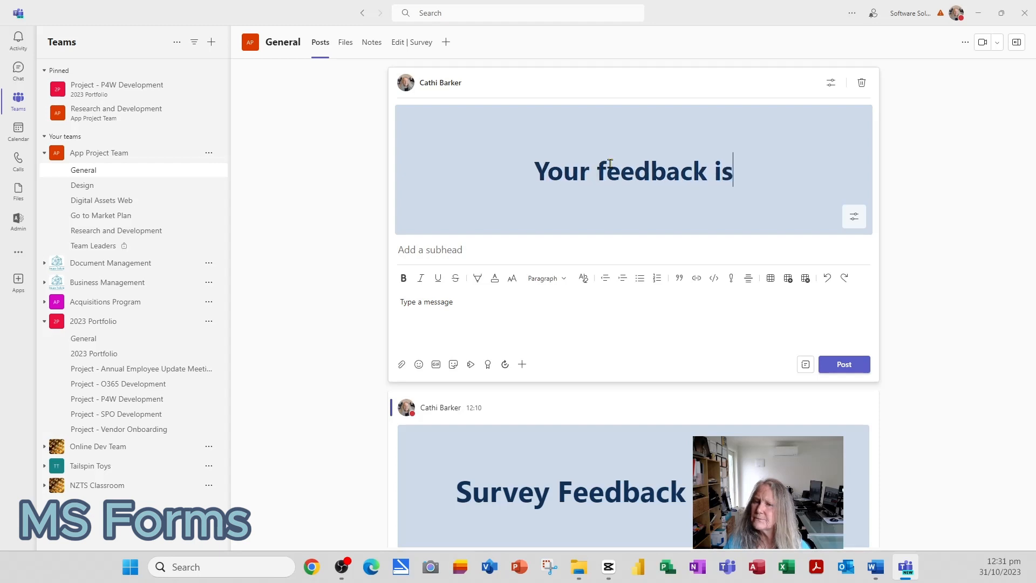
text( needed)
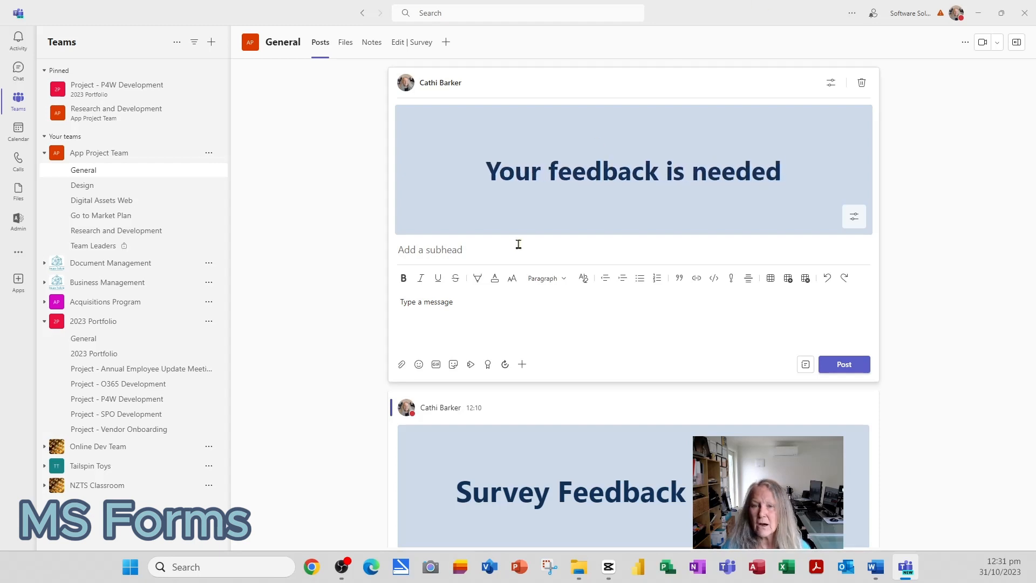
- Enter "Please complete the Survey" as the announcement's subhead
click(476, 253)
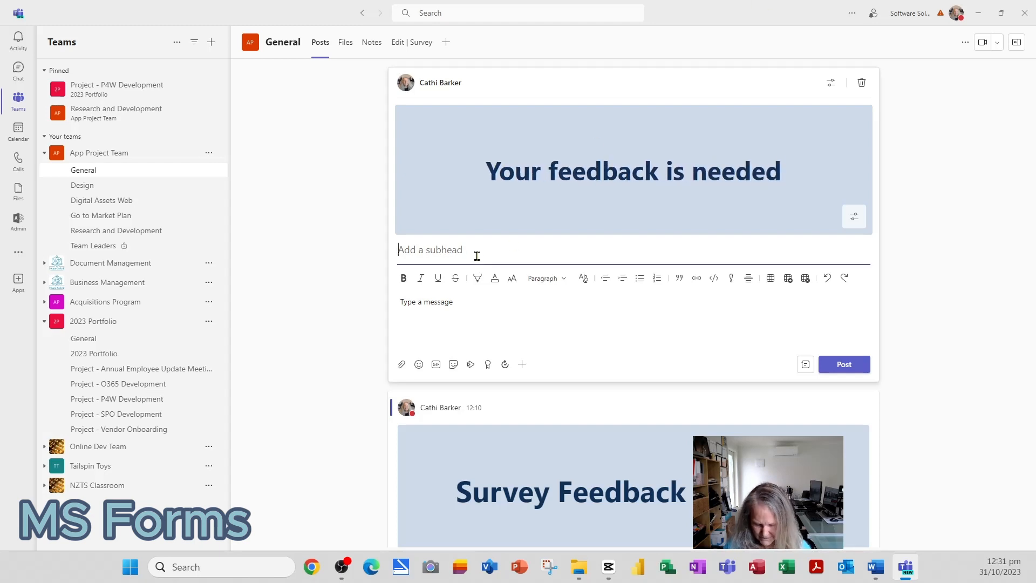
text(Please complete)
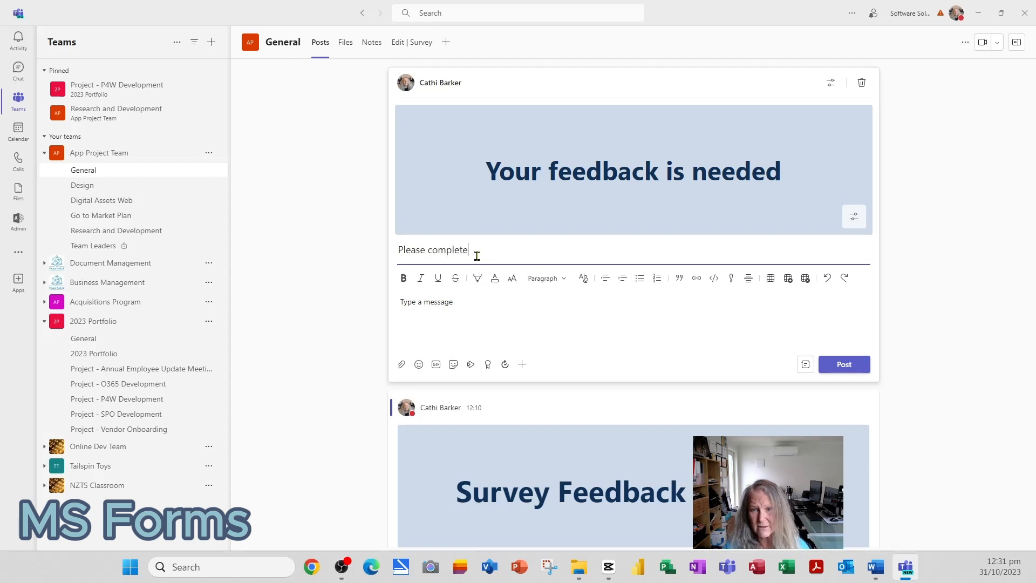
text( teh S)
key(BackSpace)
double_click(477, 250)
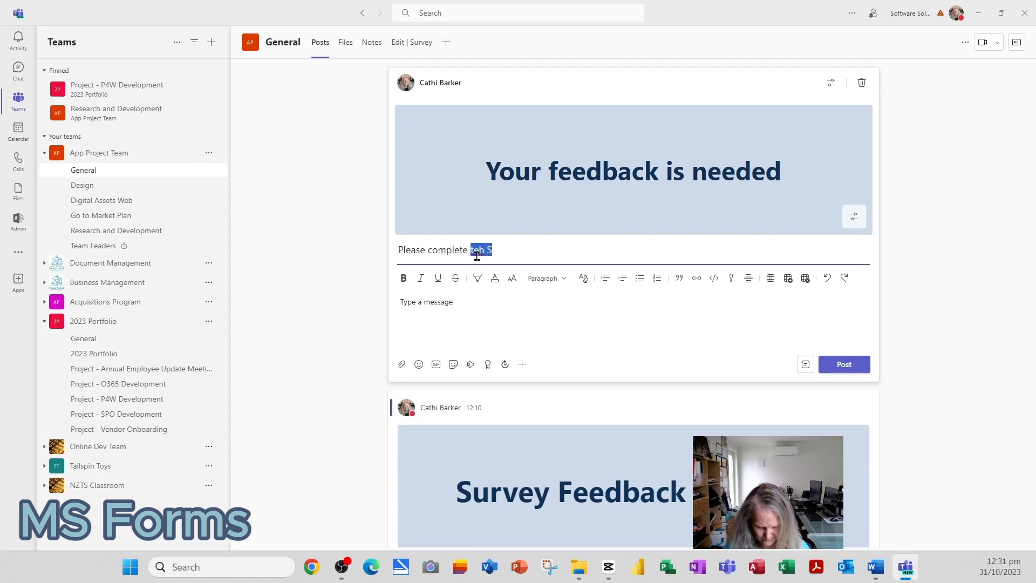
text(the)
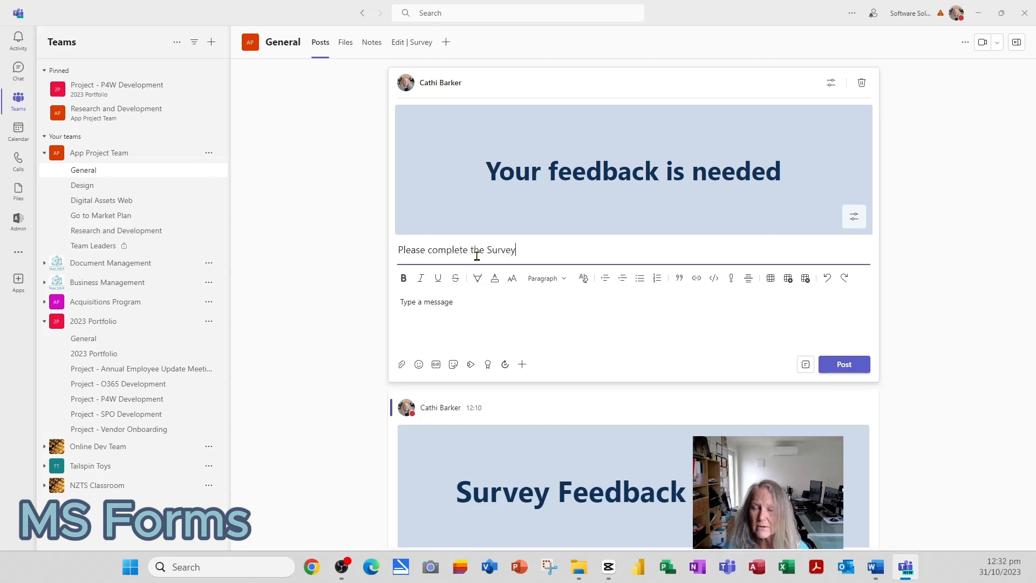
- Add the message "If you could find time to do this by Friday:" followed by the copied form link, and publish the announcement
click(460, 303)
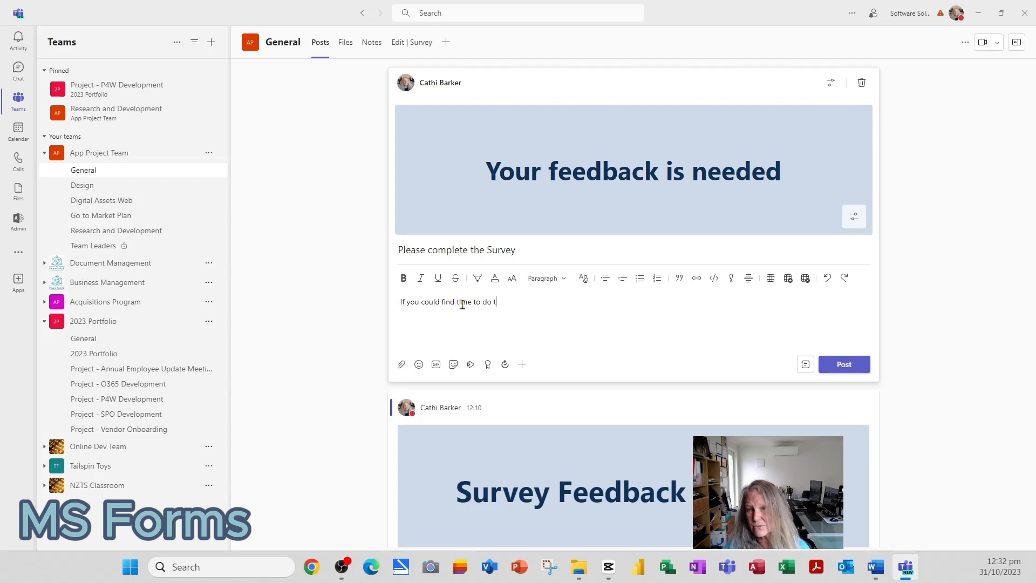
text(If you could find time to do this by Friday)
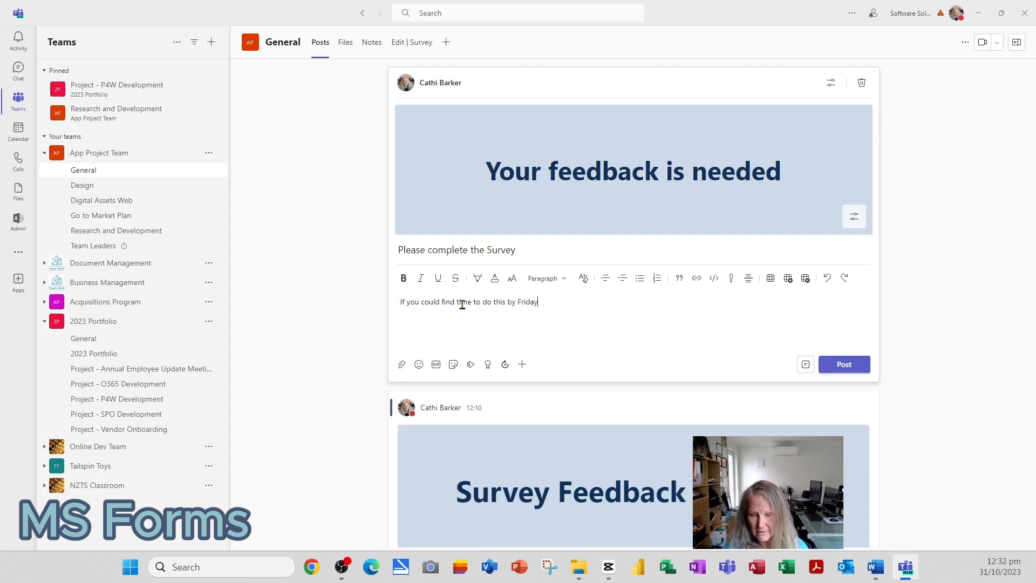
text(:)
text(https://forms.office.com/r/AgAc59BmjA)
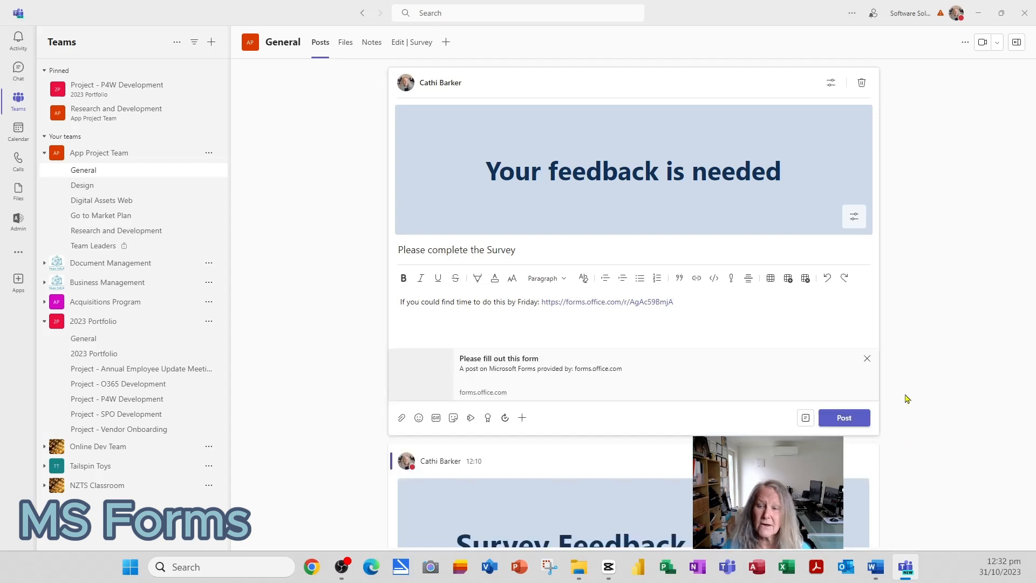
click(842, 418)
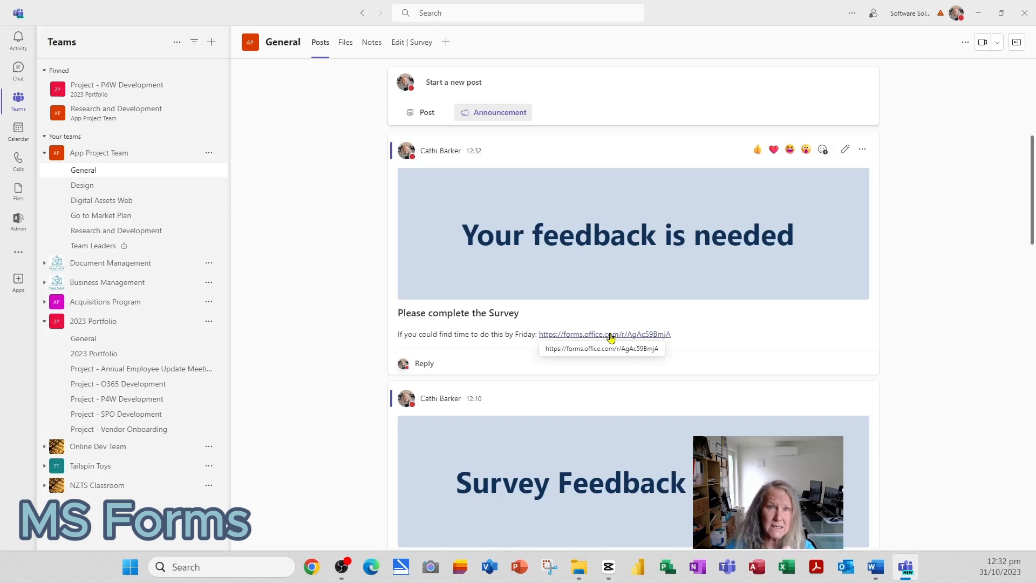
click(446, 44)
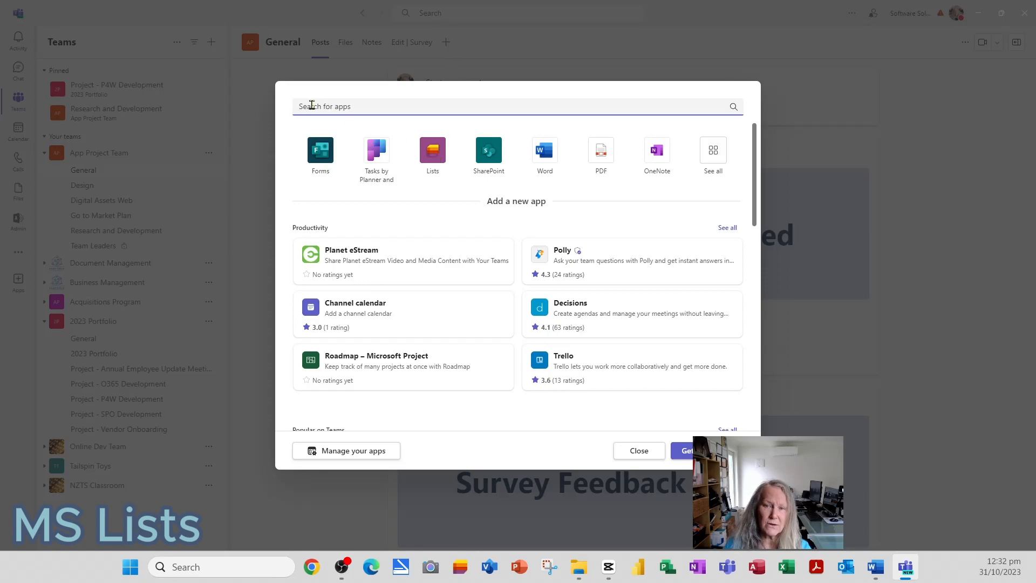
click(433, 150)
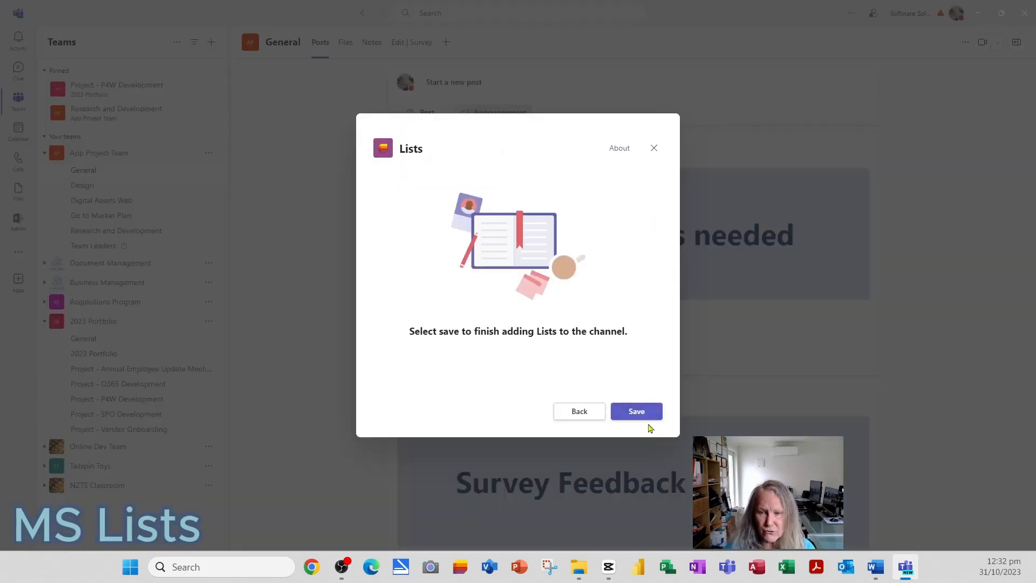
click(647, 416)
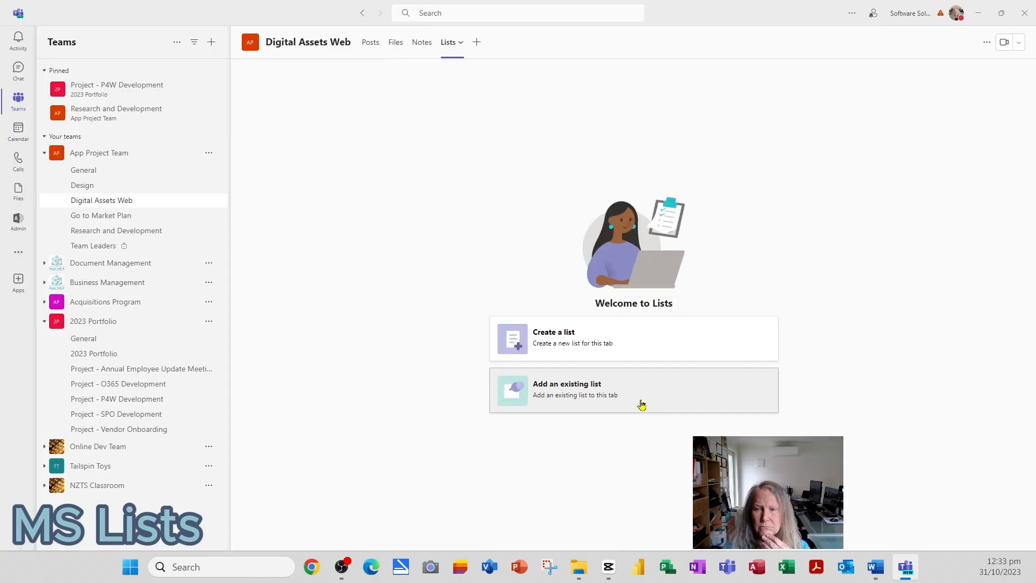
- Create a new list from the Work progress tracker template and name it "Work Place progress tracker"
click(571, 350)
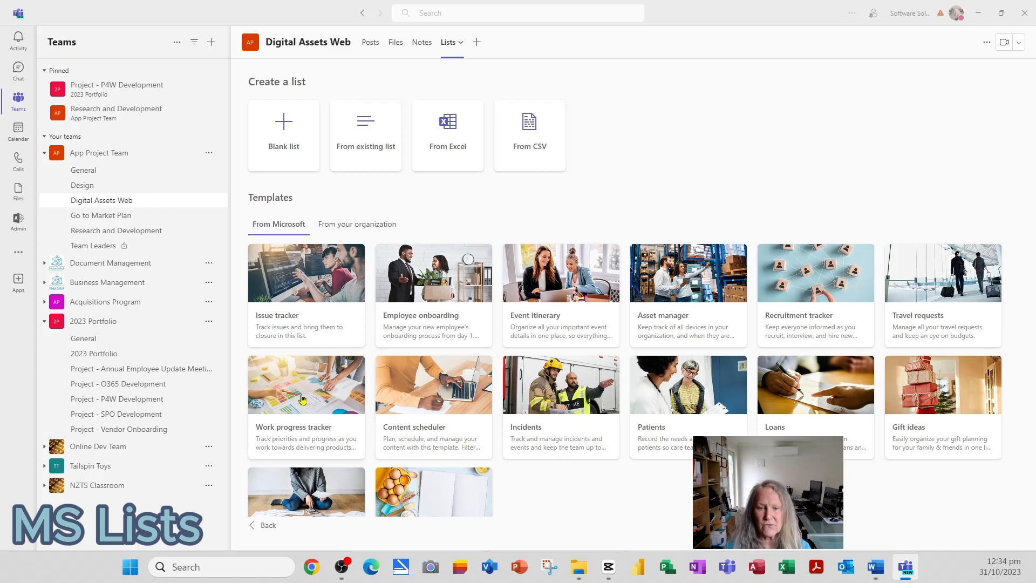
click(301, 400)
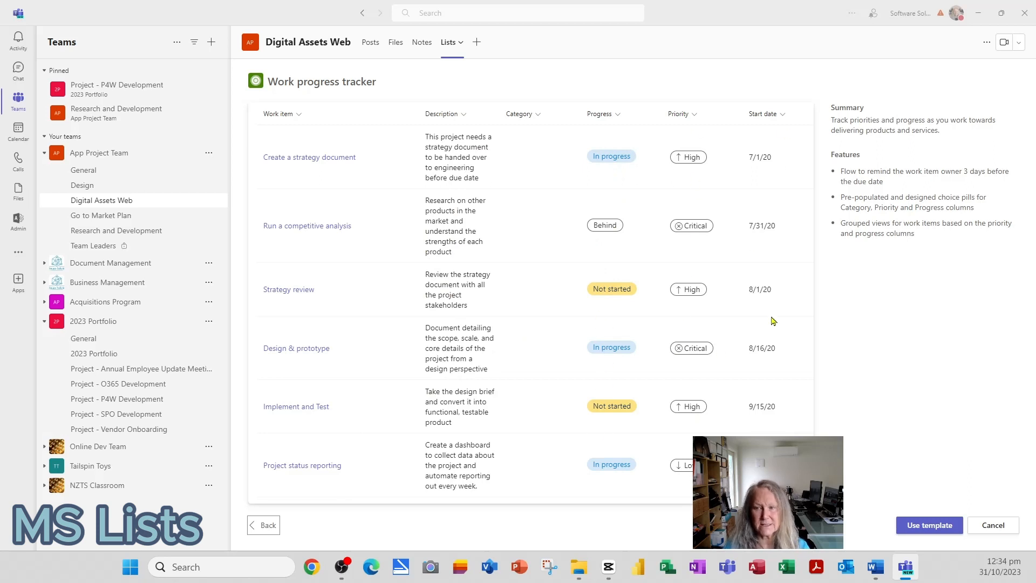
click(928, 525)
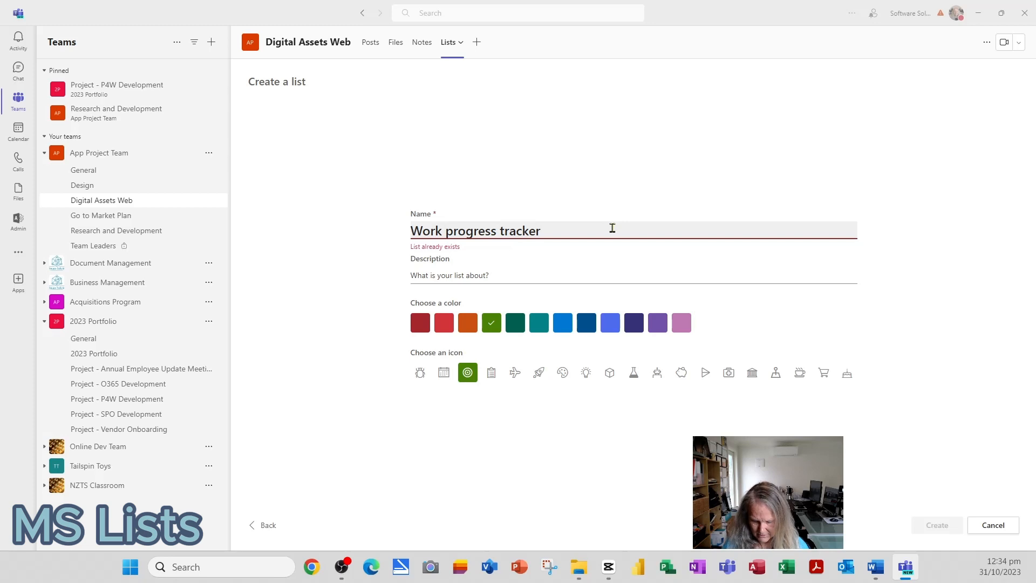
text(Place)
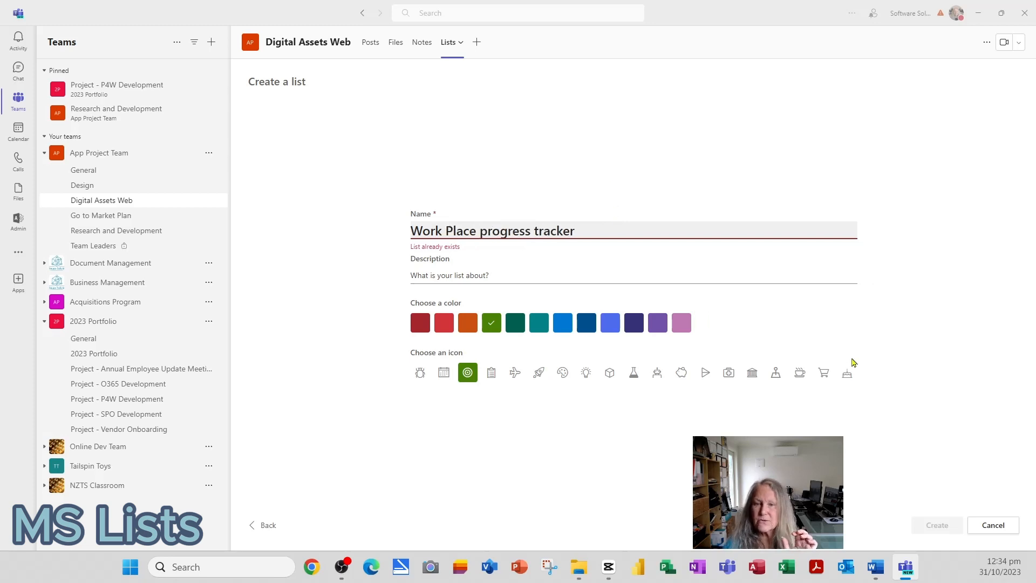
click(926, 527)
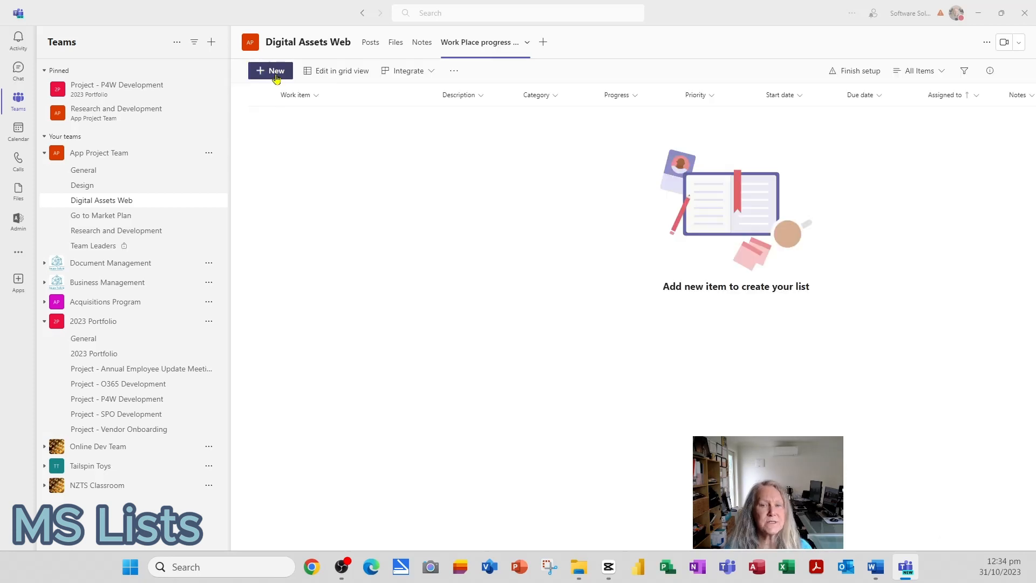
- Examine the new item form's progress choices and start date calendar, and discard the item without saving
click(273, 70)
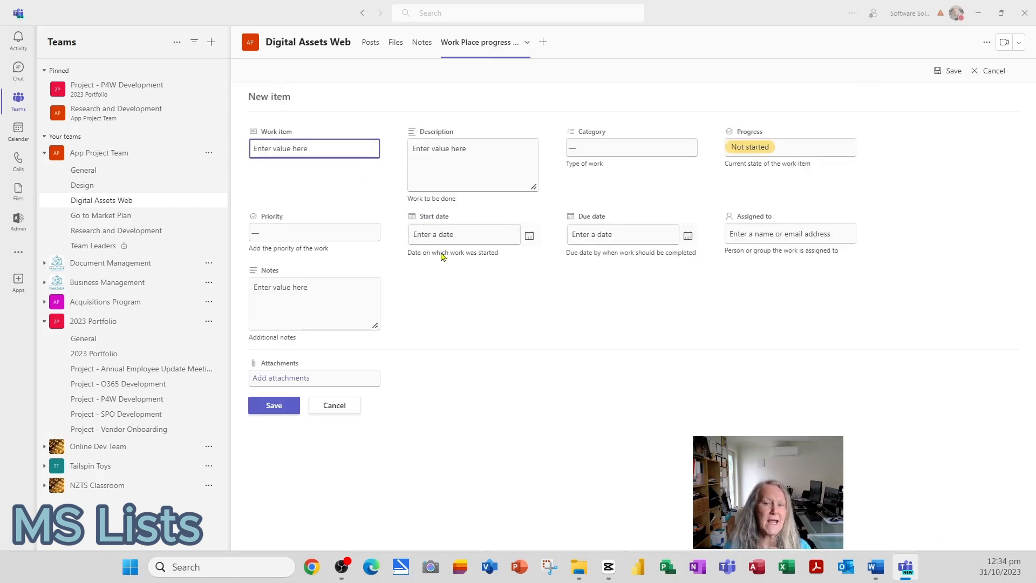
click(779, 152)
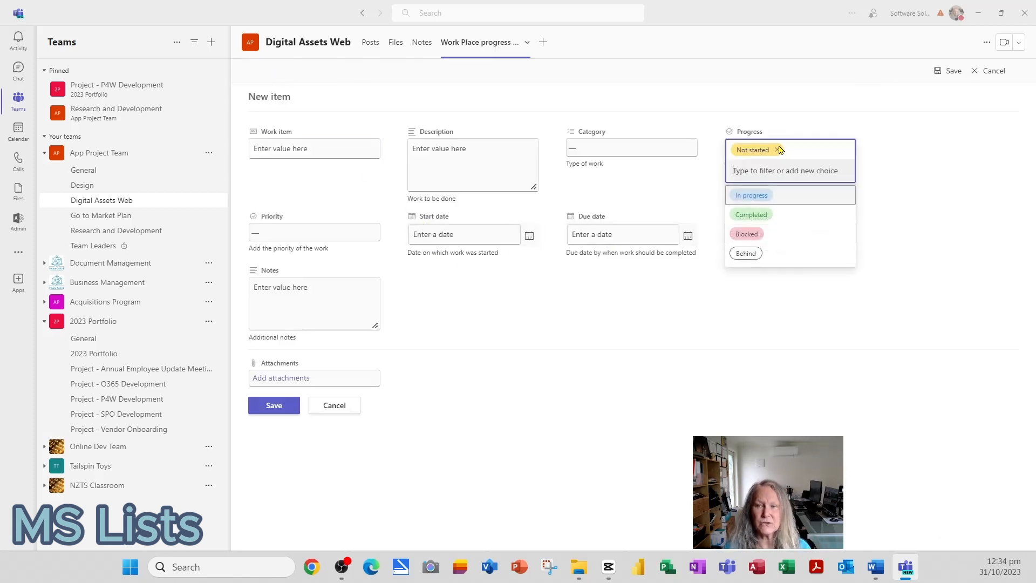
click(777, 150)
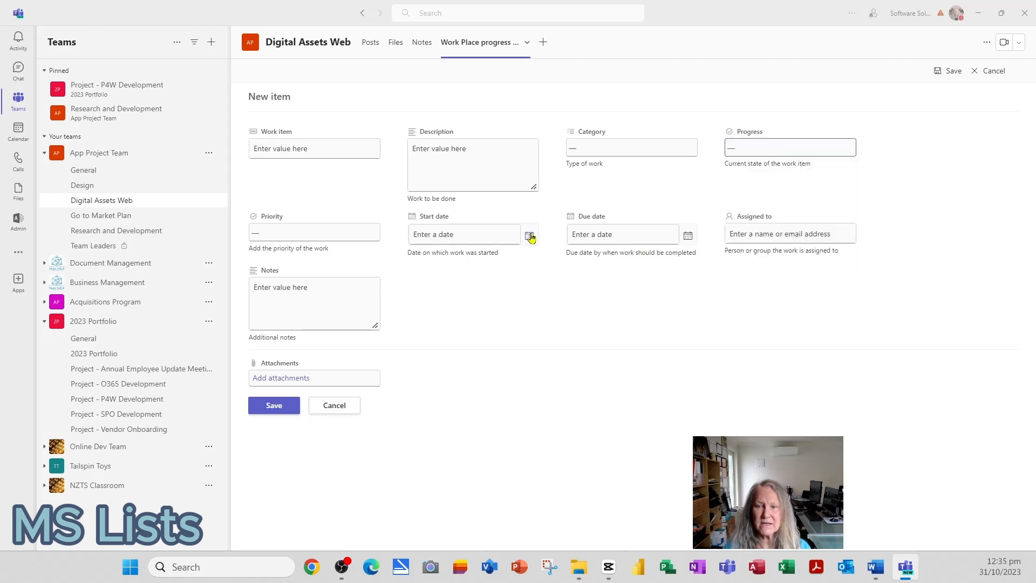
click(529, 235)
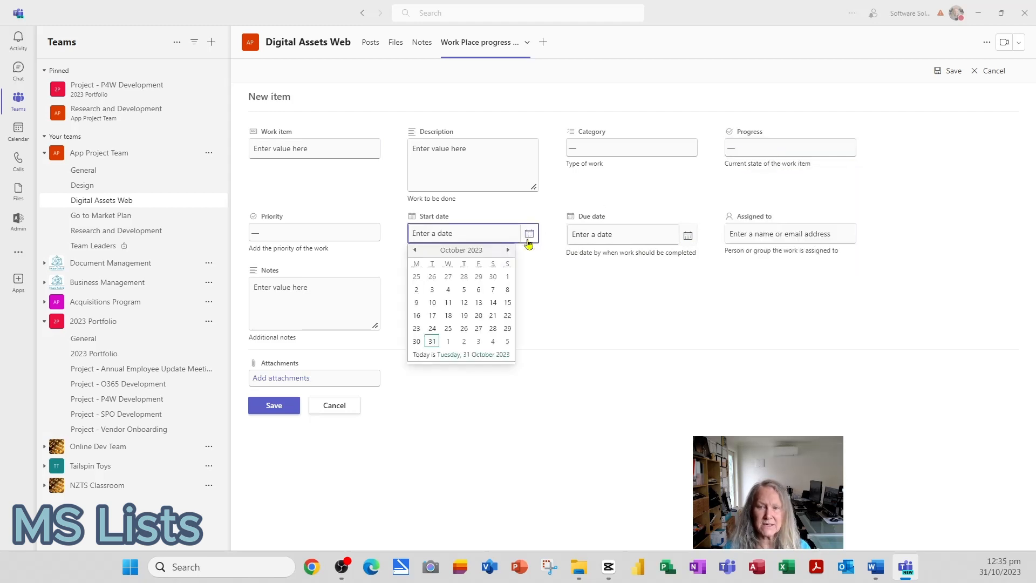
click(527, 240)
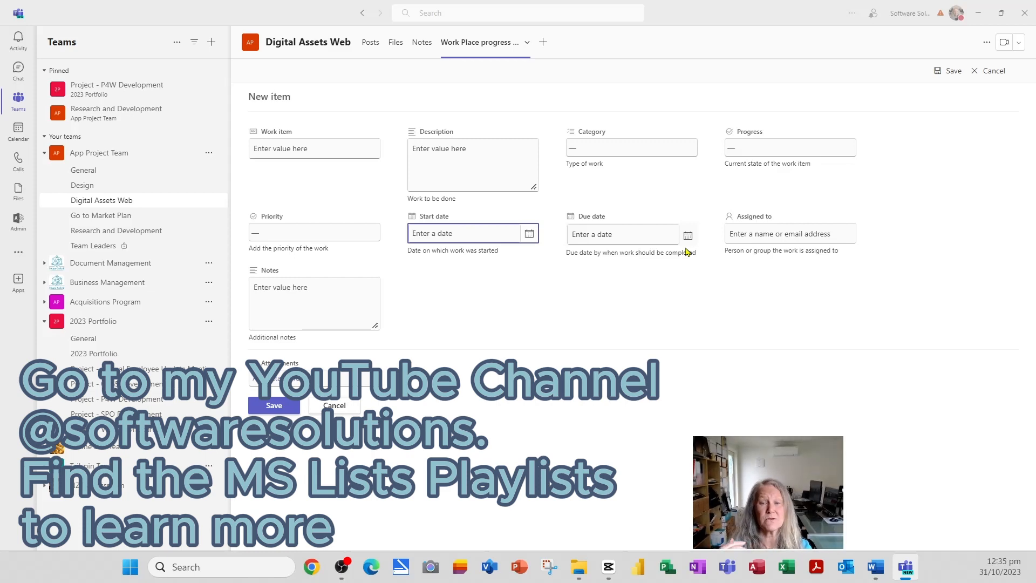
click(336, 406)
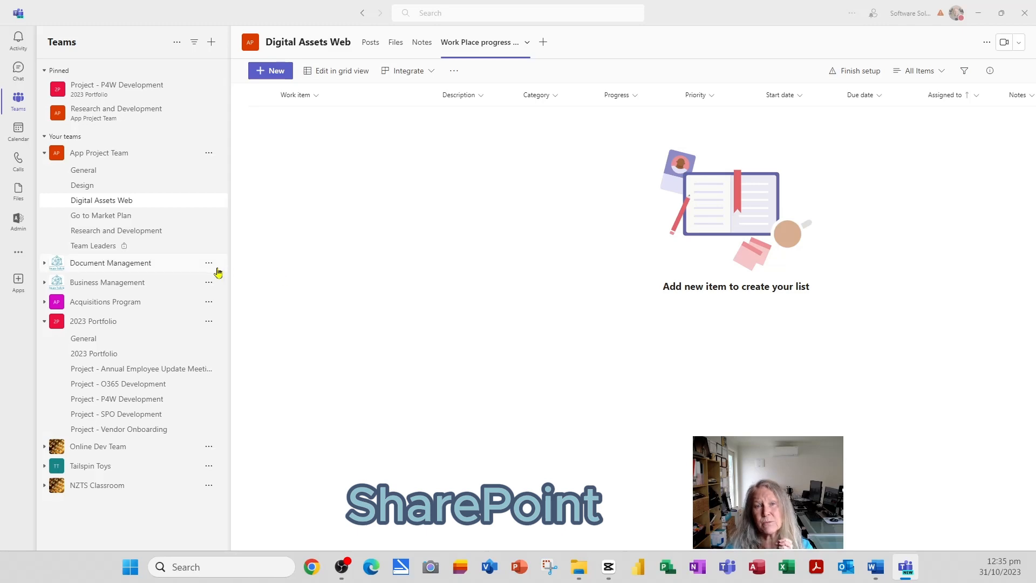
- Start adding another app tab to the Digital Assets Web channel
click(545, 43)
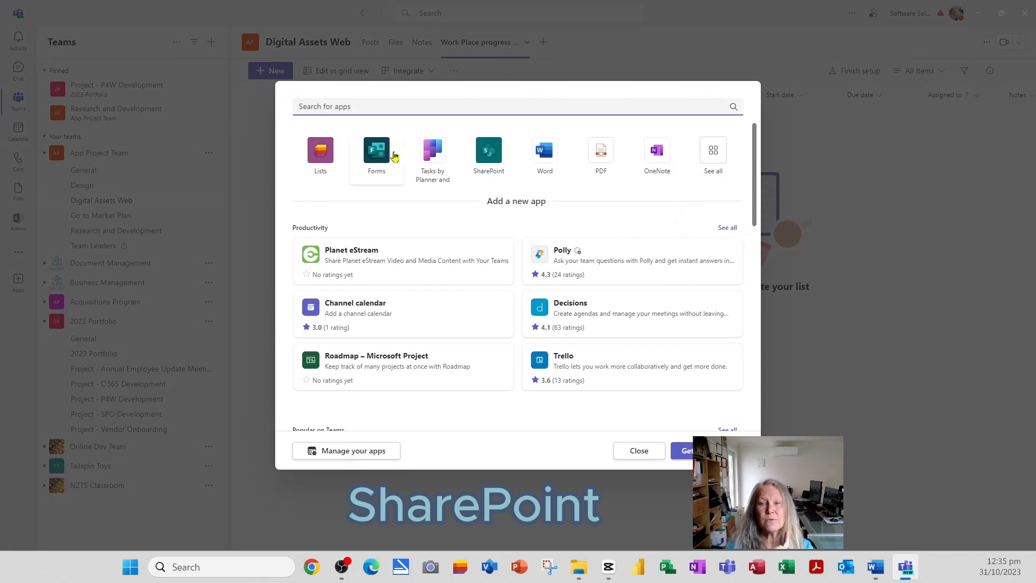